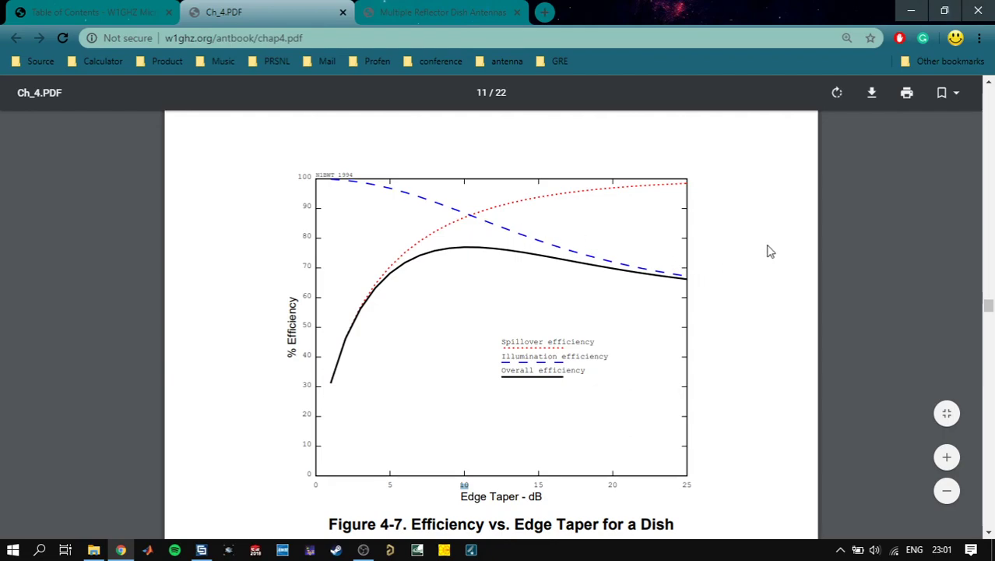
# Browse the antenna handbook chapter from the edge-taper efficiency chart through the f/D illumination figures to the Total Efficiency section.
pyautogui.scroll(-1, 768, 244)
pyautogui.scroll(1, 768, 244)
pyautogui.scroll(-15, 715, 257)
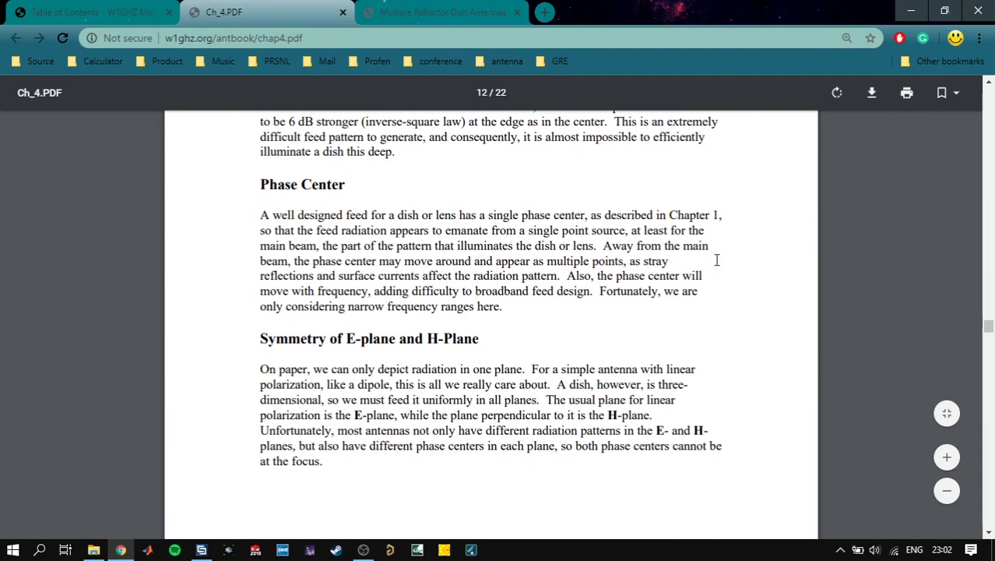
pyautogui.scroll(-8, 719, 268)
pyautogui.scroll(3, 718, 268)
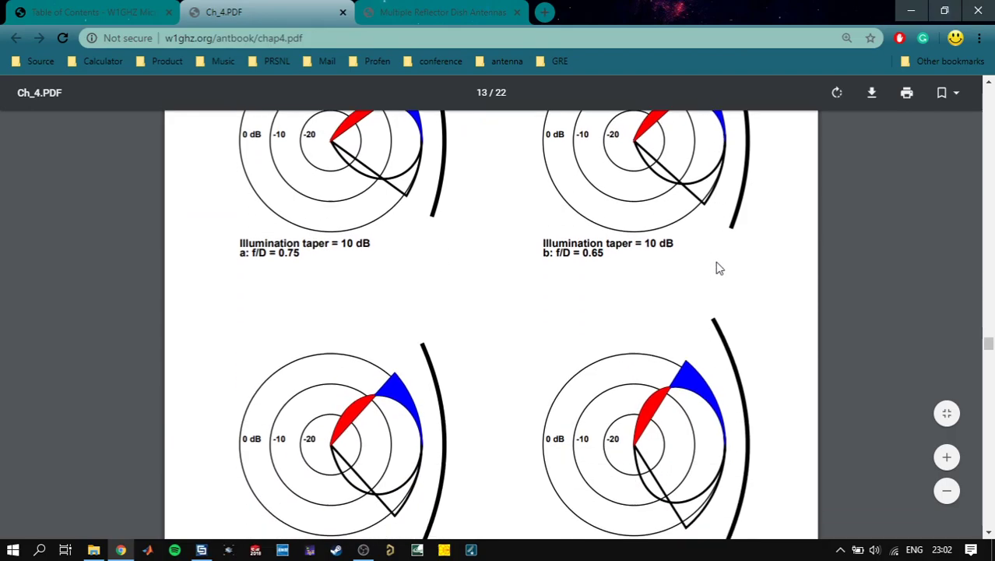
pyautogui.scroll(-20, 715, 266)
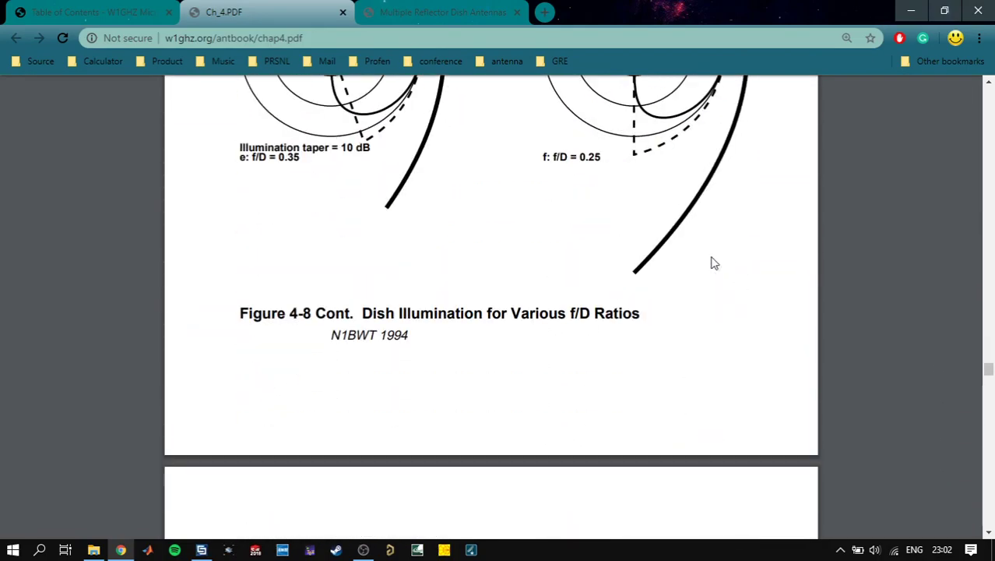
pyautogui.scroll(-20, 708, 255)
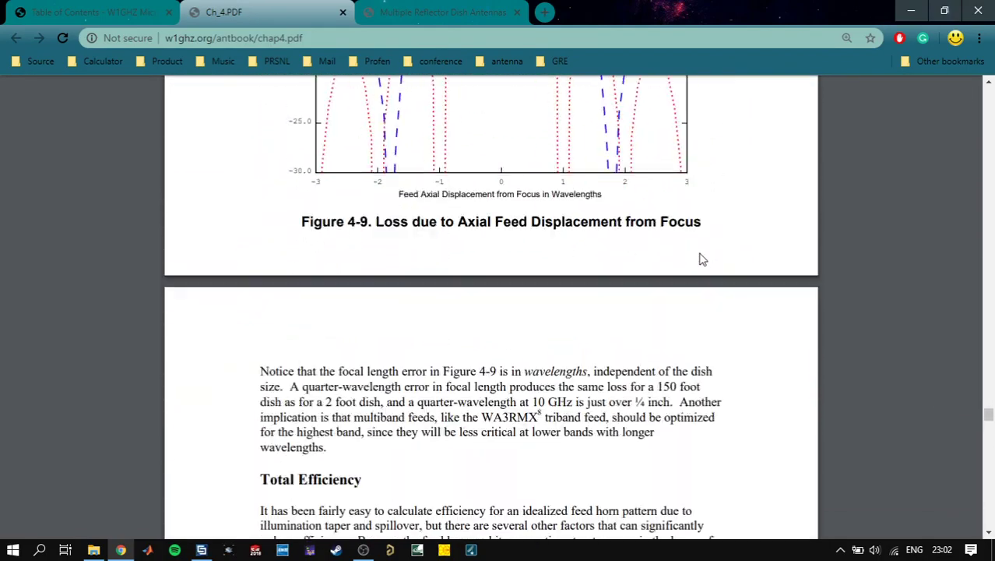
pyautogui.scroll(7, 694, 245)
pyautogui.scroll(-1, 645, 254)
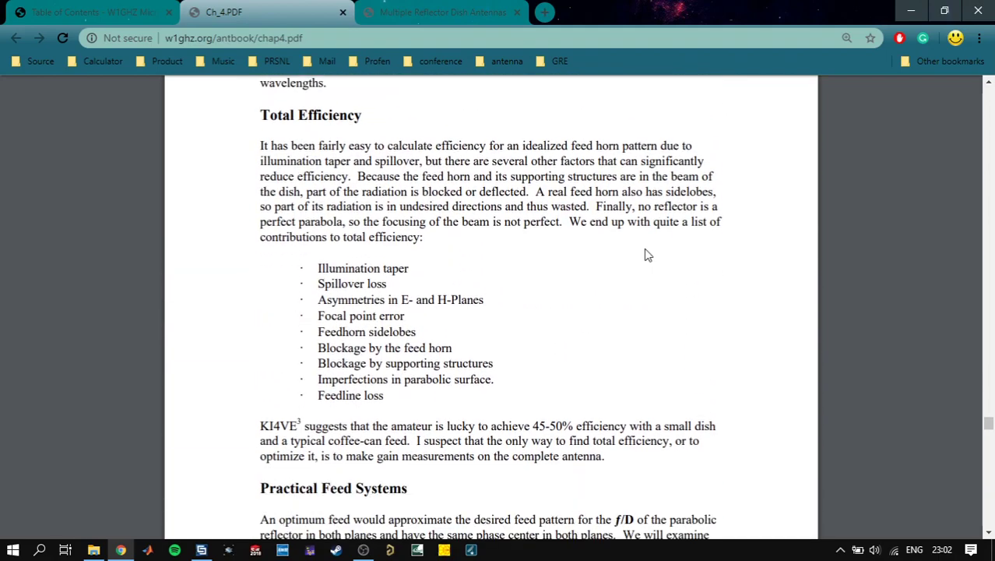
# Examine the bulleted list of contributions to total efficiency, highlighting the entries from illumination taper to feedline loss.
pyautogui.moveTo(317, 268)
pyautogui.mouseDown()
pyautogui.moveTo(396, 401)
pyautogui.moveTo(320, 333)
pyautogui.moveTo(317, 266)
pyautogui.mouseUp()
pyautogui.click(395, 400)
pyautogui.click(318, 266)
pyautogui.moveTo(387, 287)
pyautogui.mouseDown()
pyautogui.moveTo(327, 287)
pyautogui.moveTo(366, 300)
pyautogui.moveTo(461, 301)
pyautogui.moveTo(401, 301)
pyautogui.mouseUp()
pyautogui.click(565, 306)
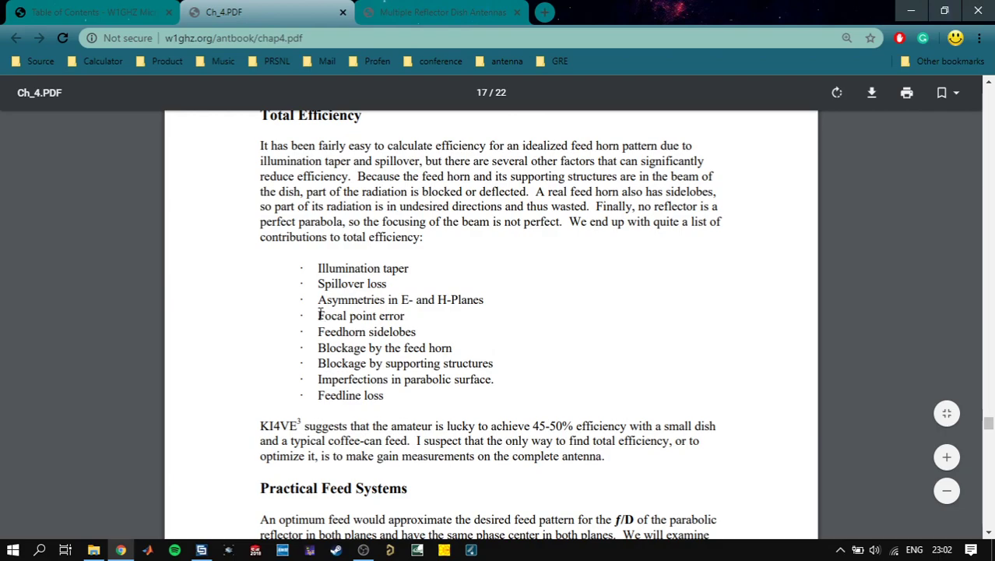
pyautogui.moveTo(318, 314); pyautogui.dragTo(405, 313)
pyautogui.moveTo(393, 397); pyautogui.dragTo(464, 279)
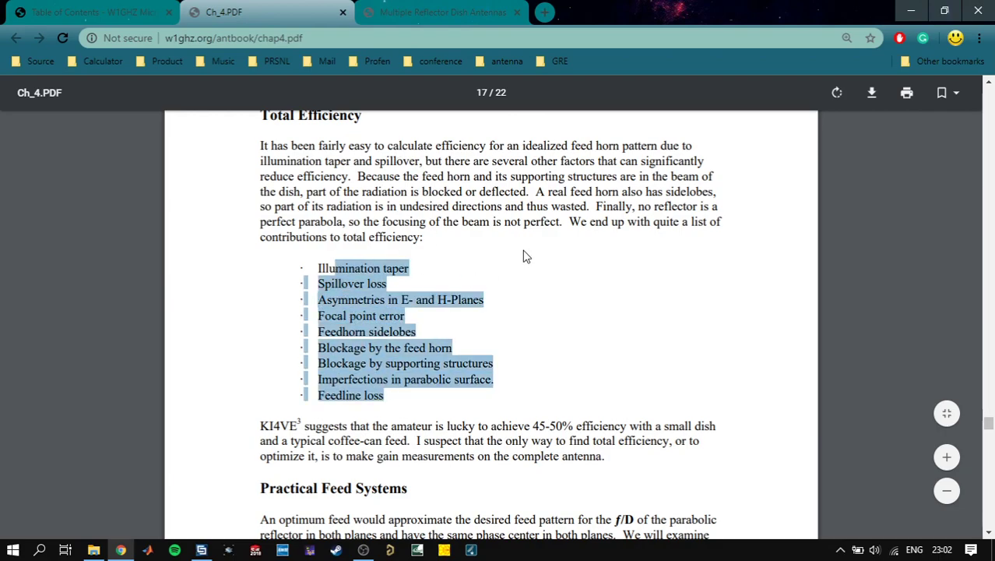
# Switch to CST Studio Suite and start a new antenna project template with the Reflector workflow, Integral Equation solver and default units.
pyautogui.click(201, 550)
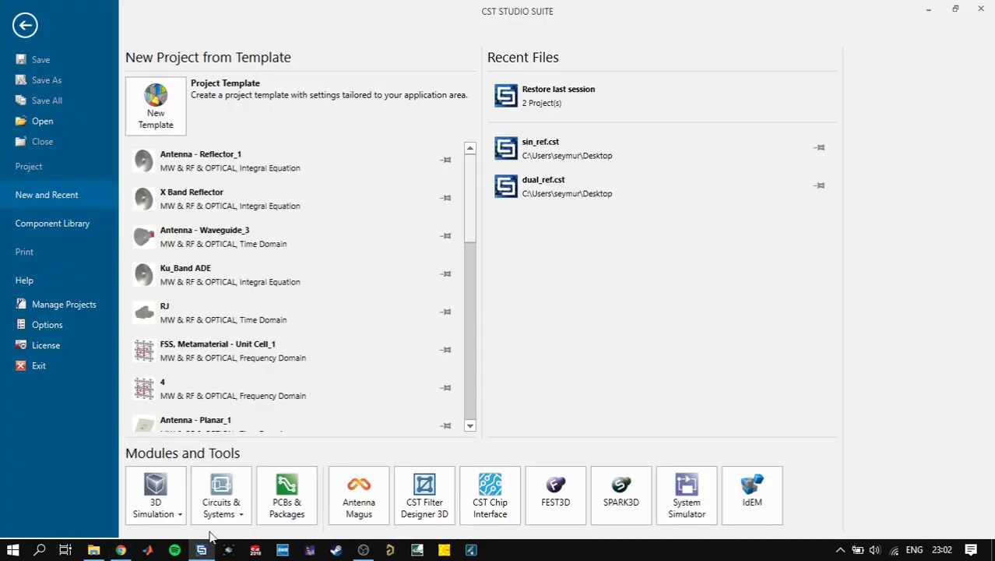
pyautogui.moveTo(222, 525)
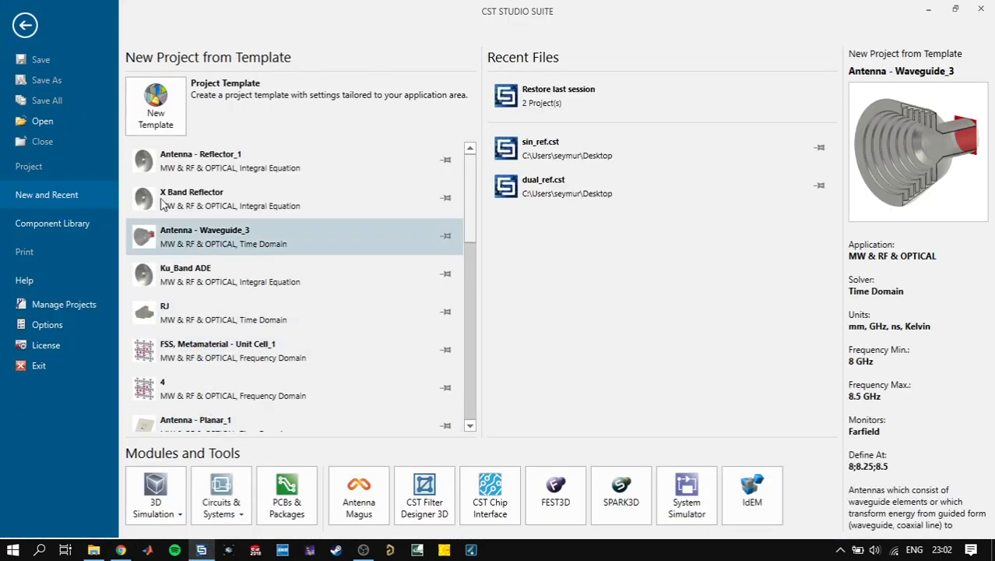
pyautogui.moveTo(187, 117)
pyautogui.click(157, 113)
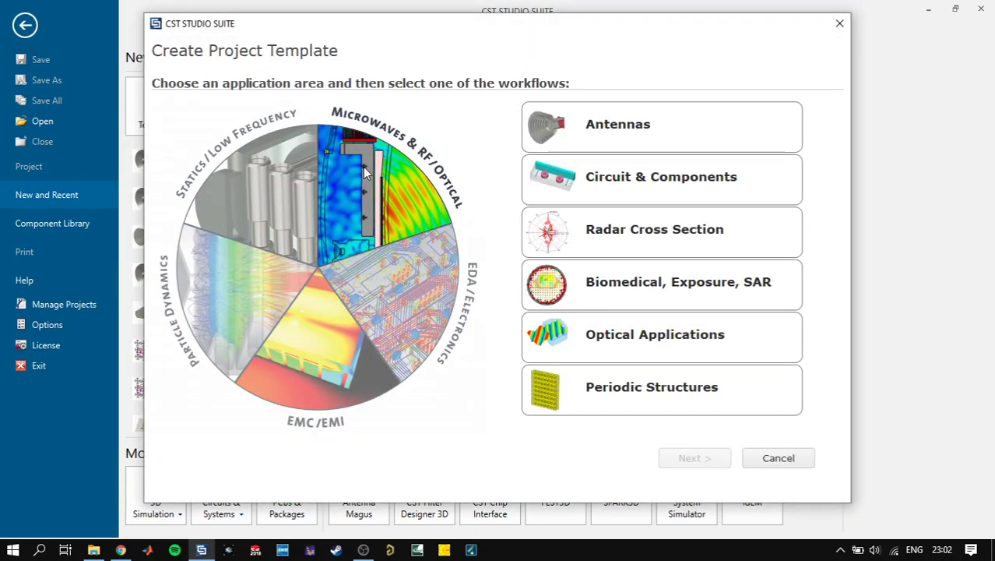
pyautogui.click(655, 134)
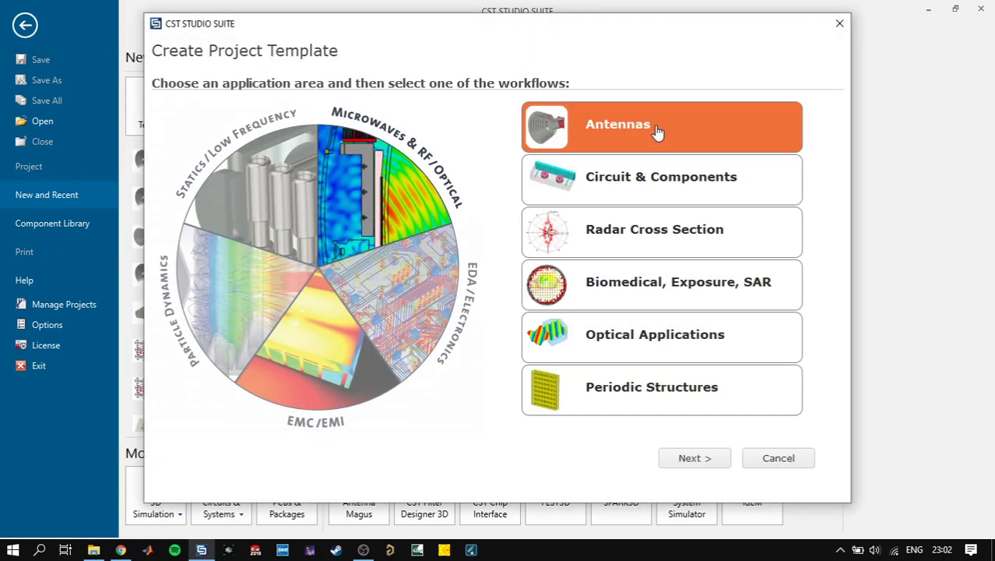
pyautogui.click(695, 464)
pyautogui.click(366, 251)
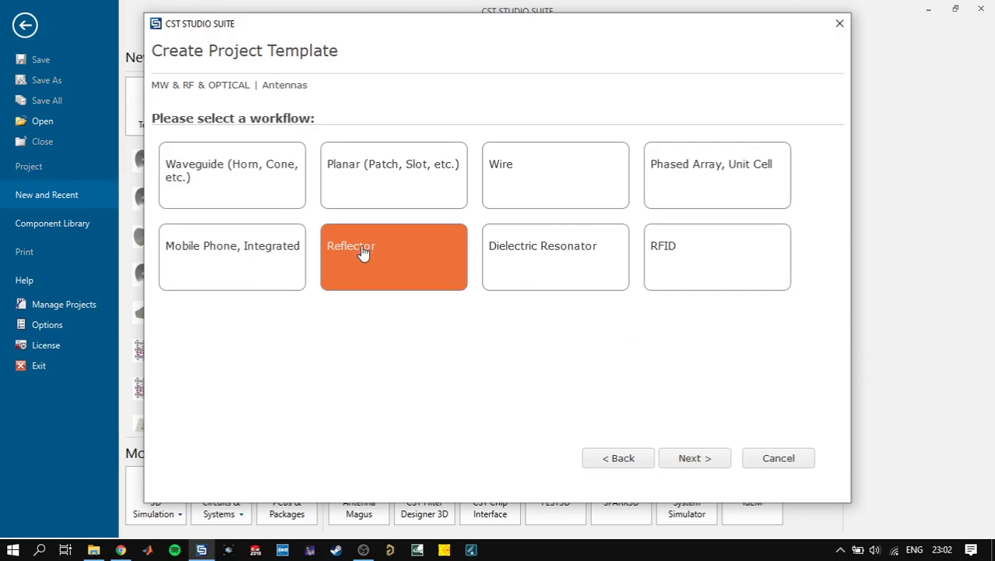
pyautogui.click(705, 458)
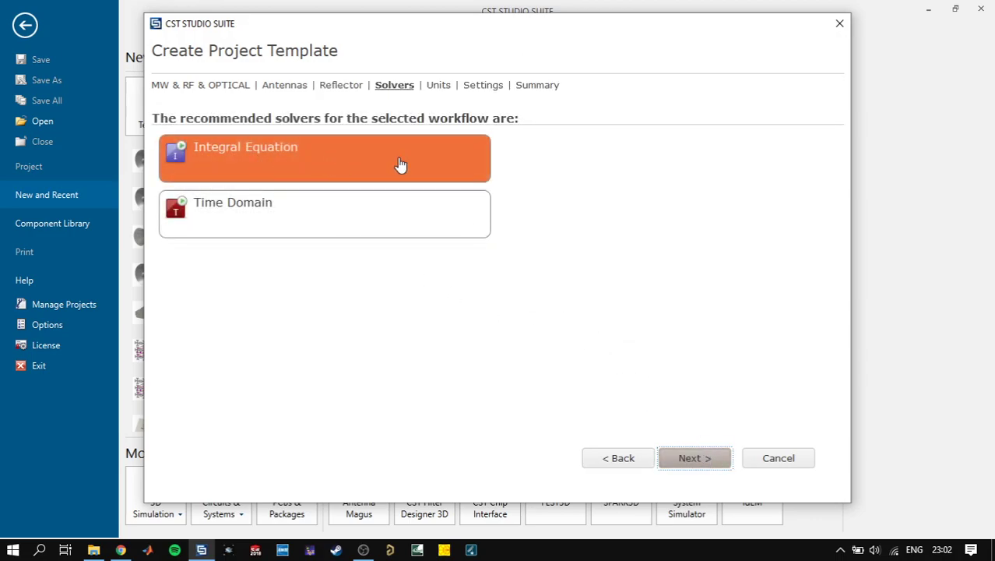
pyautogui.click(700, 462)
pyautogui.click(710, 457)
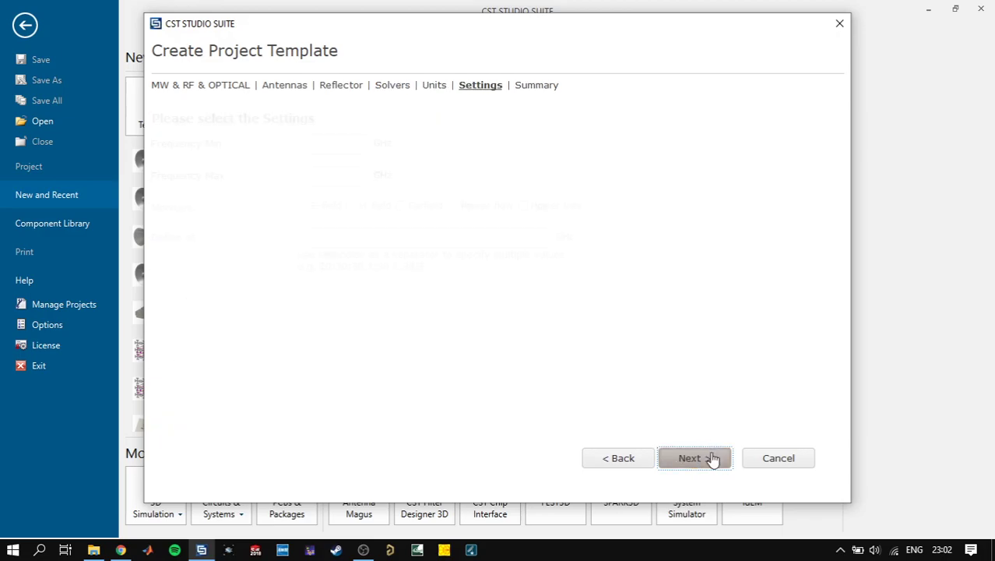
# Set the frequency range to 8–8.5 GHz, enable E-field and farfield monitors at 8;8.25;8.5 GHz, and finish creating the project.
pyautogui.click(354, 149)
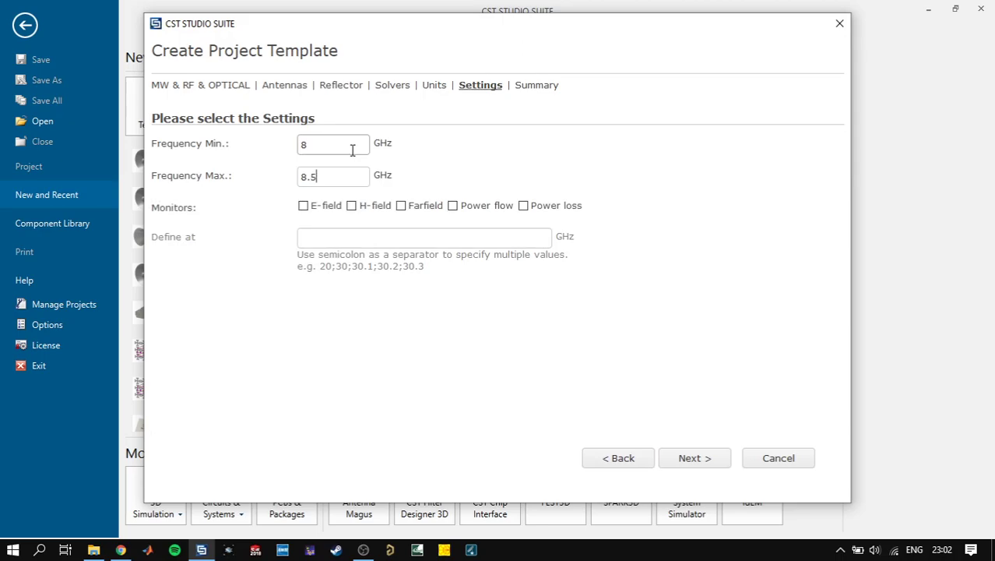
pyautogui.click(322, 205)
pyautogui.click(407, 207)
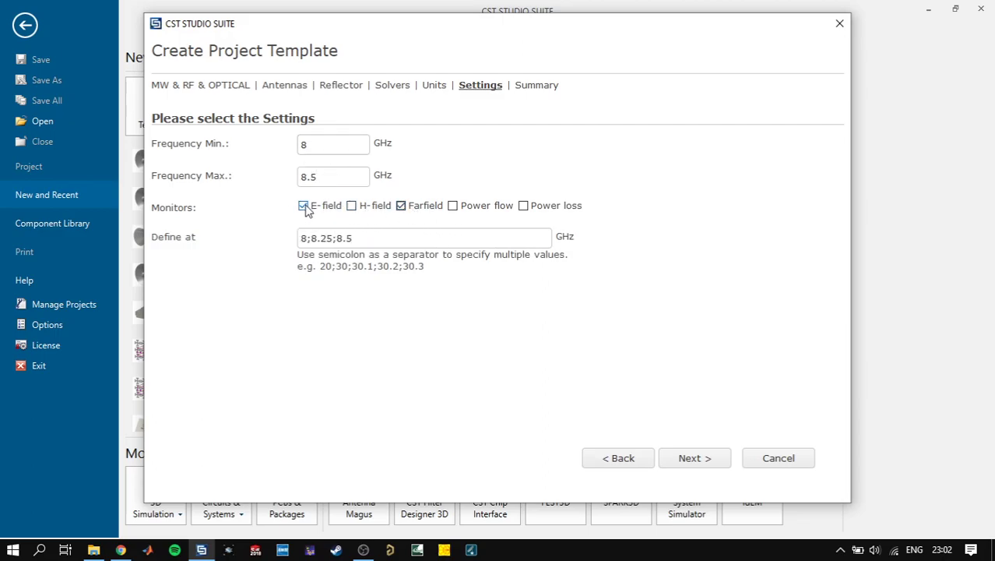
pyautogui.click(693, 465)
pyautogui.click(695, 465)
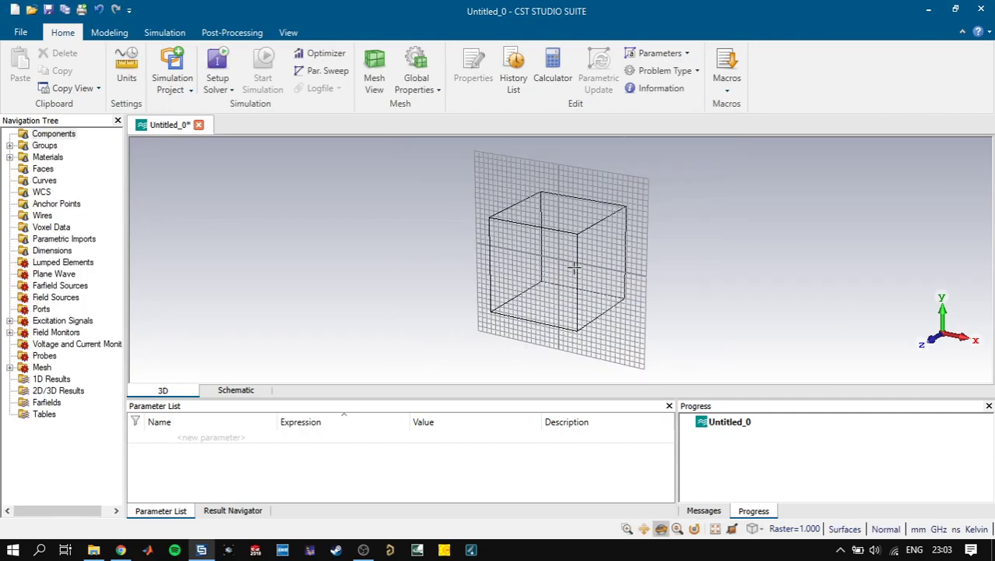
pyautogui.click(124, 33)
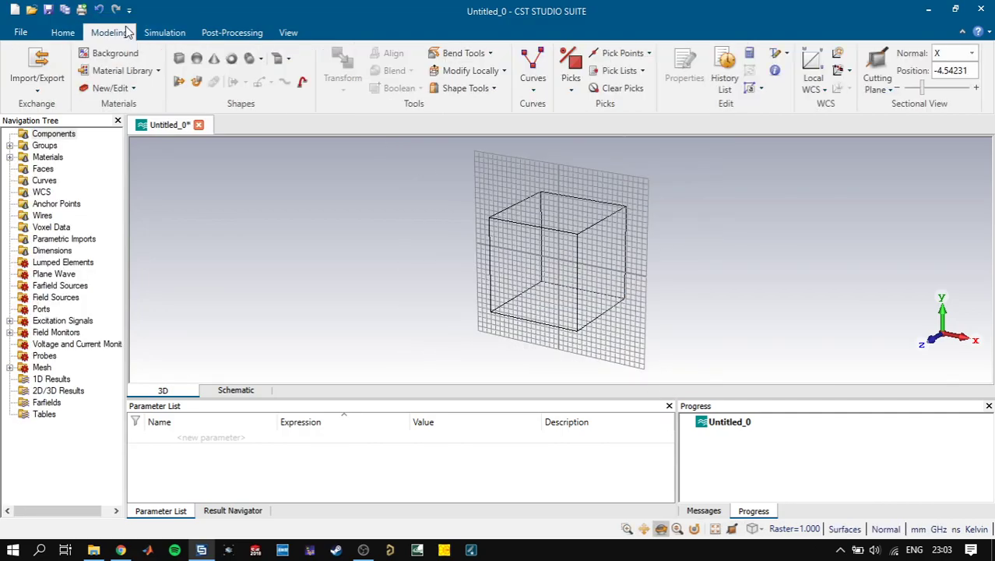
pyautogui.click(537, 90)
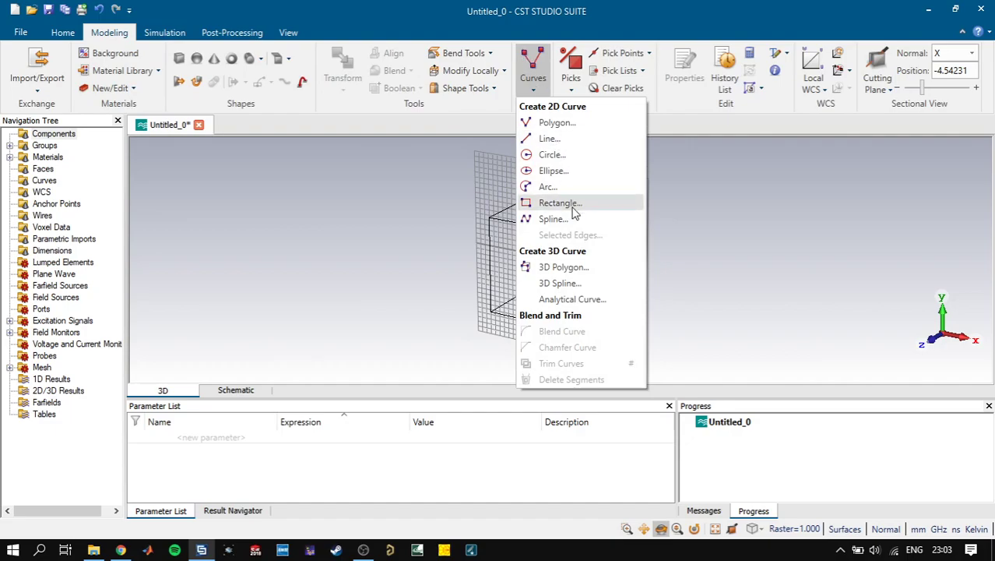
pyautogui.click(594, 300)
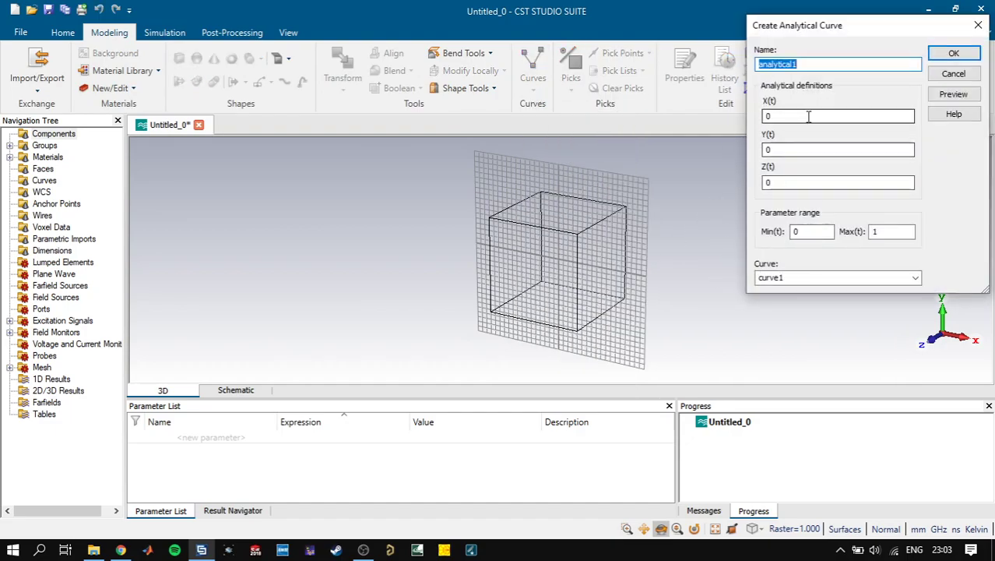
pyautogui.moveTo(806, 116); pyautogui.dragTo(728, 125)
pyautogui.write('t')
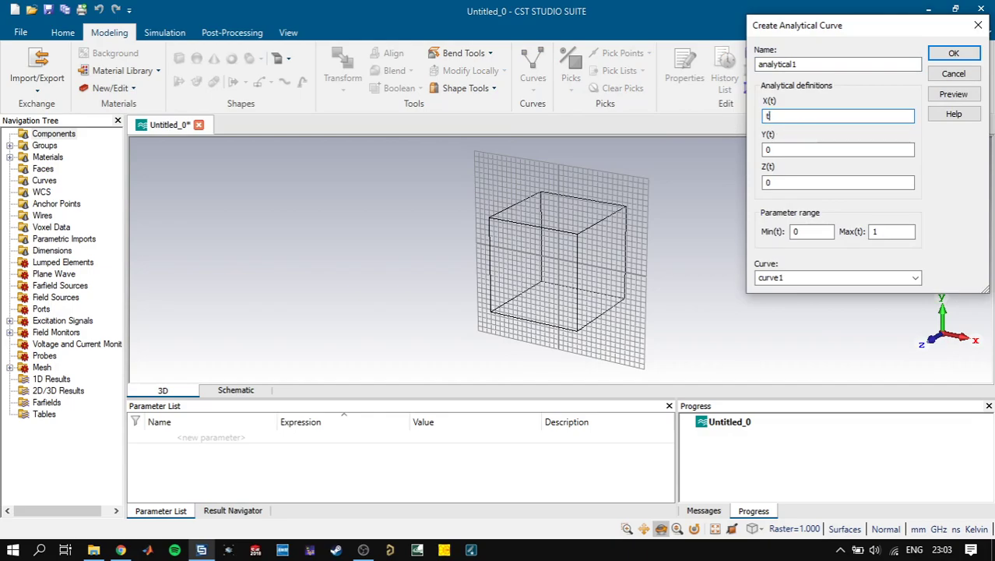
pyautogui.click(954, 53)
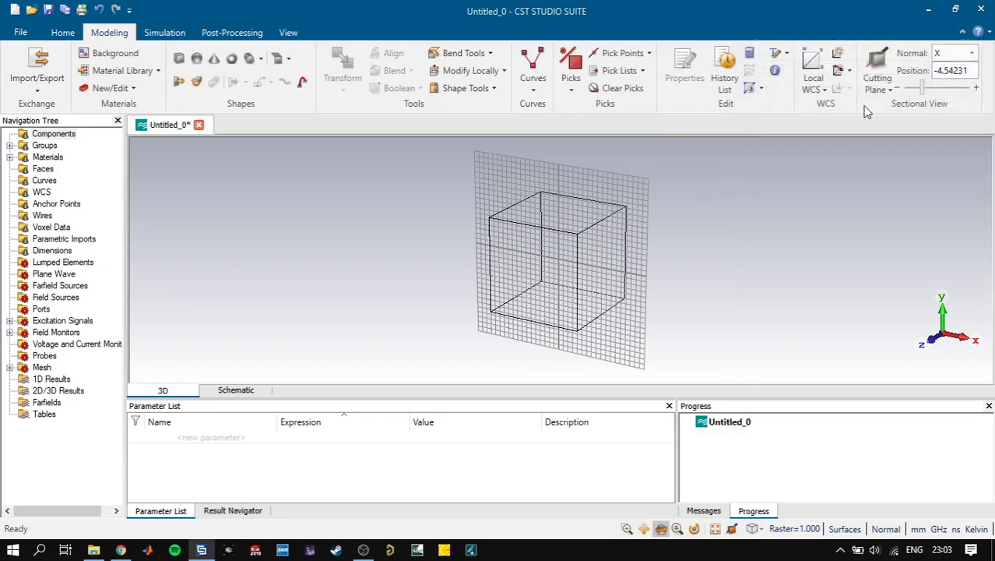
# Define a new project parameter D with the value 1000.
pyautogui.click(194, 438)
pyautogui.press('Return')
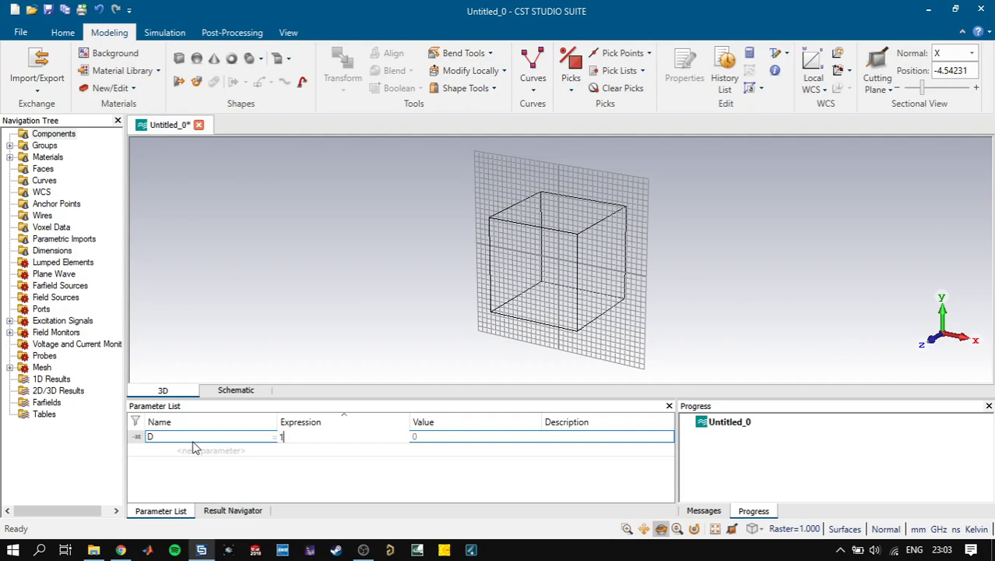
pyautogui.press('Return')
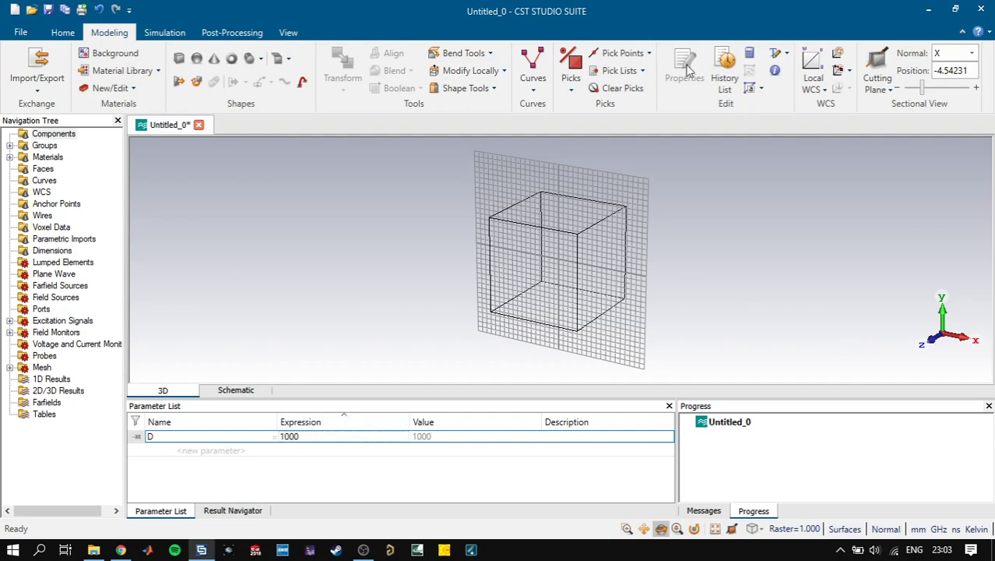
# Switch to the browser, examine the handbook's parabolic dish figure with its focus, and return to CST Studio Suite.
pyautogui.click(120, 549)
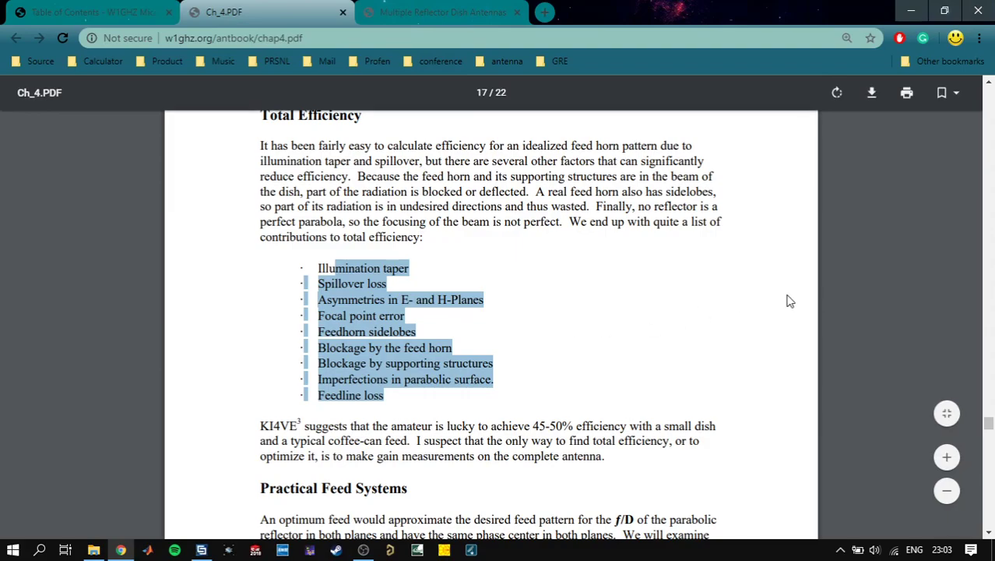
pyautogui.scroll(5, 969, 371)
pyautogui.moveTo(987, 400); pyautogui.dragTo(986, 139)
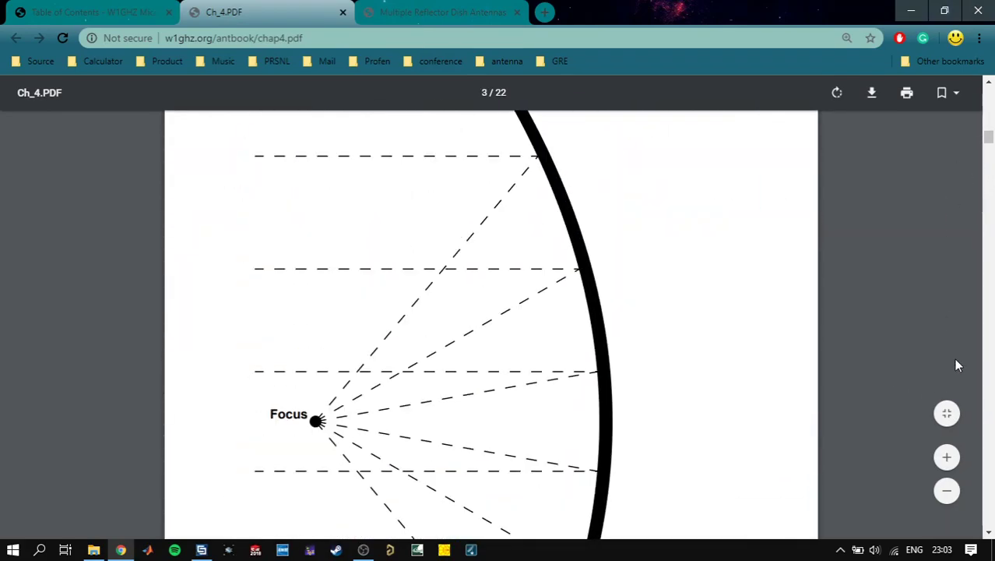
pyautogui.click(948, 492)
pyautogui.click(949, 492)
pyautogui.click(948, 492)
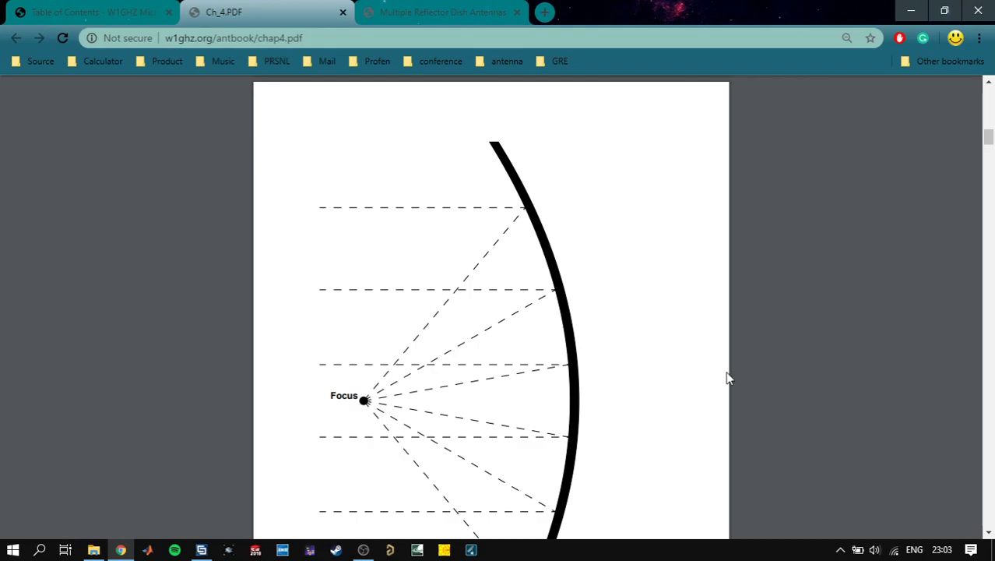
pyautogui.click(902, 8)
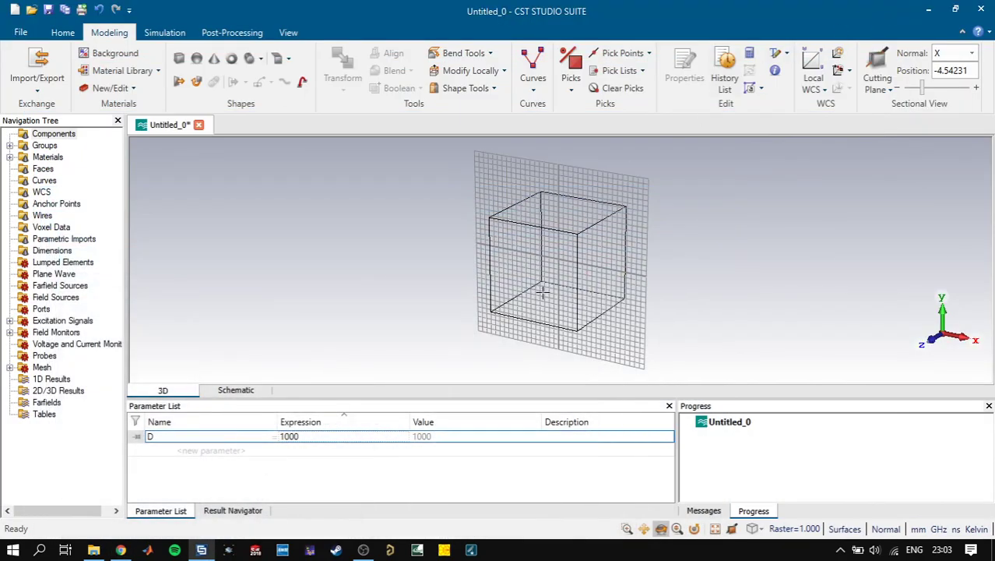
# Define a new project parameter f_D with the value 0.4.
pyautogui.click(187, 448)
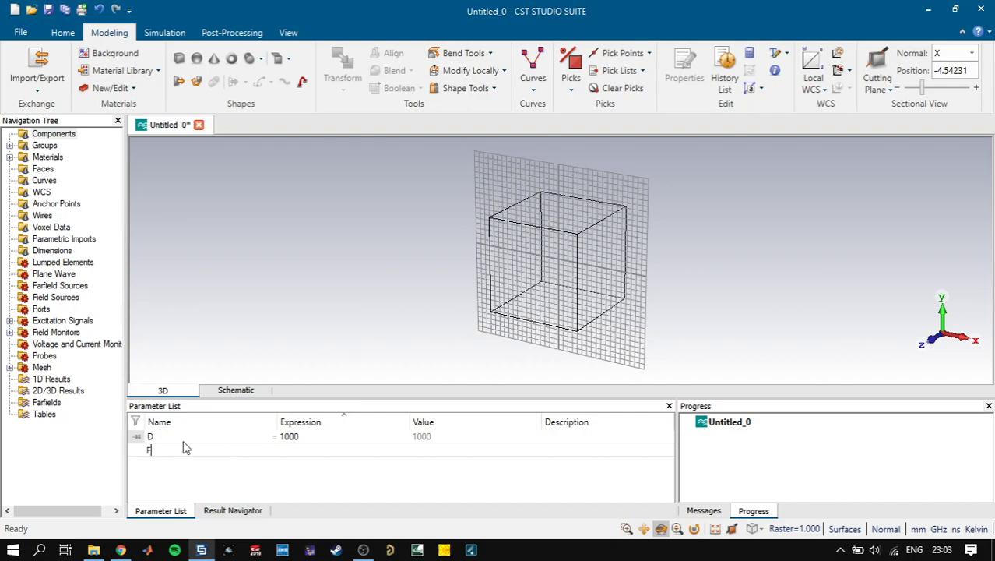
pyautogui.write('f_D')
pyautogui.press('Tab')
pyautogui.write('0.4')
pyautogui.press('Return')
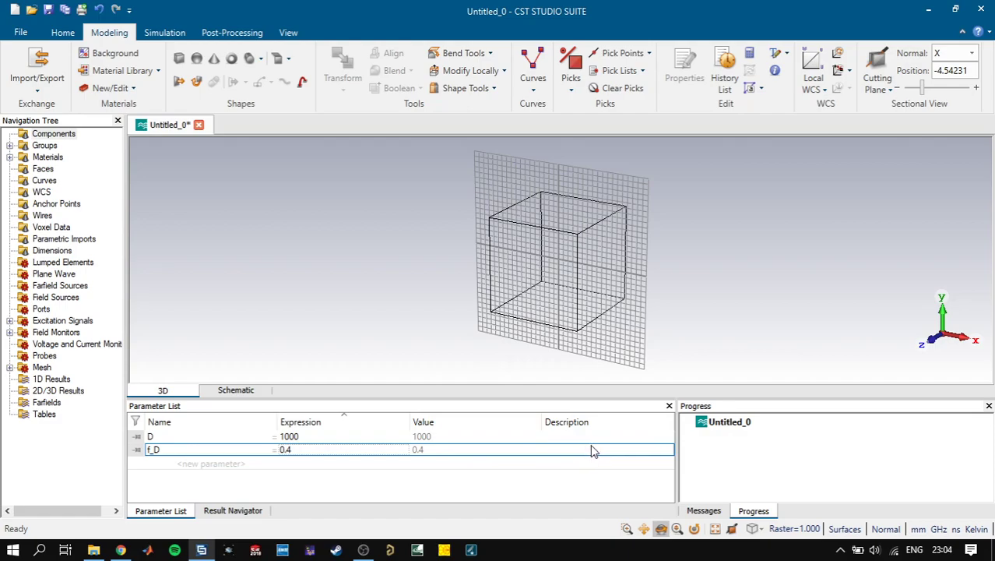
# Start an analytical 3D curve with X(t) set to t and Z(t) set to t^2/(4*f).
pyautogui.click(534, 91)
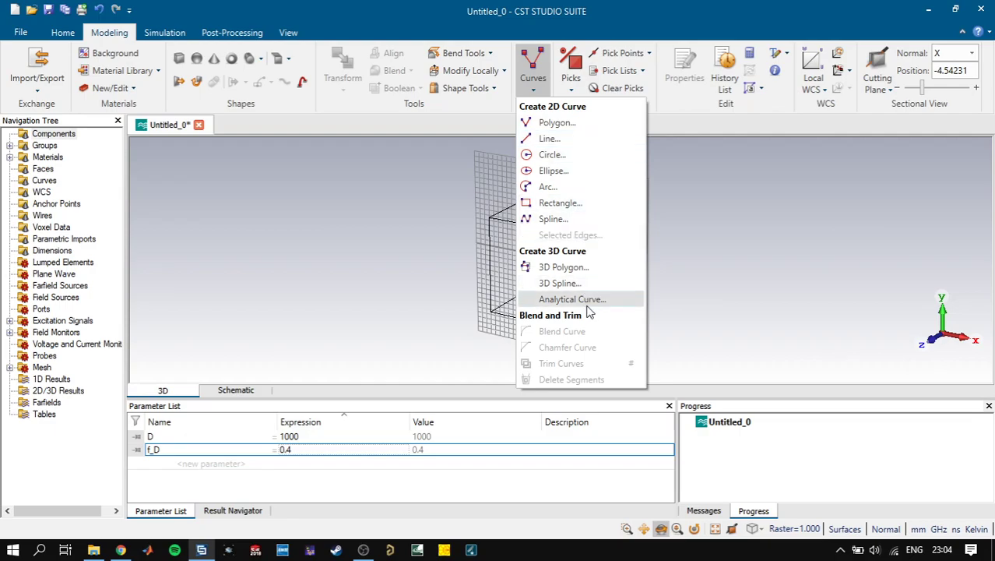
pyautogui.click(124, 36)
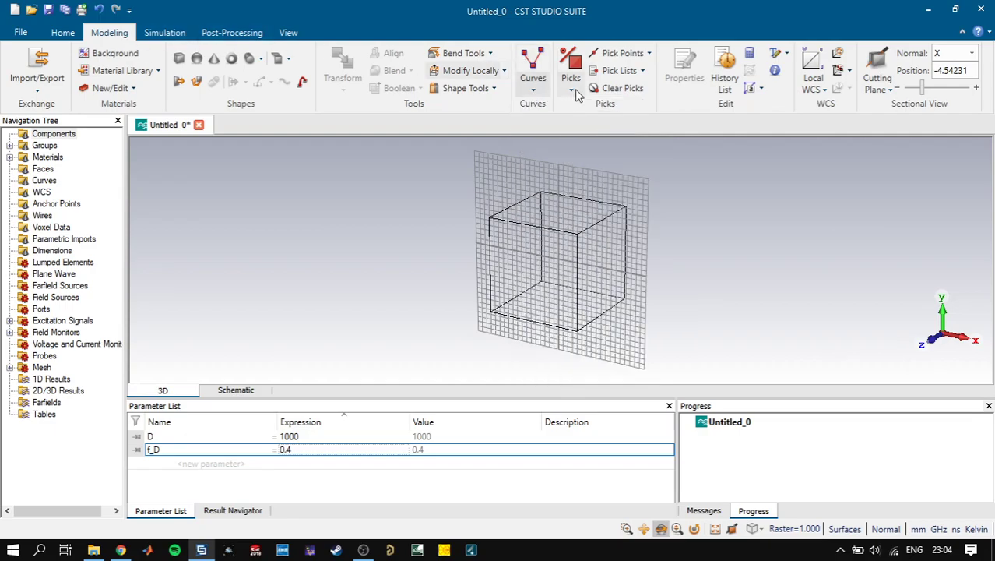
pyautogui.click(534, 90)
pyautogui.click(557, 298)
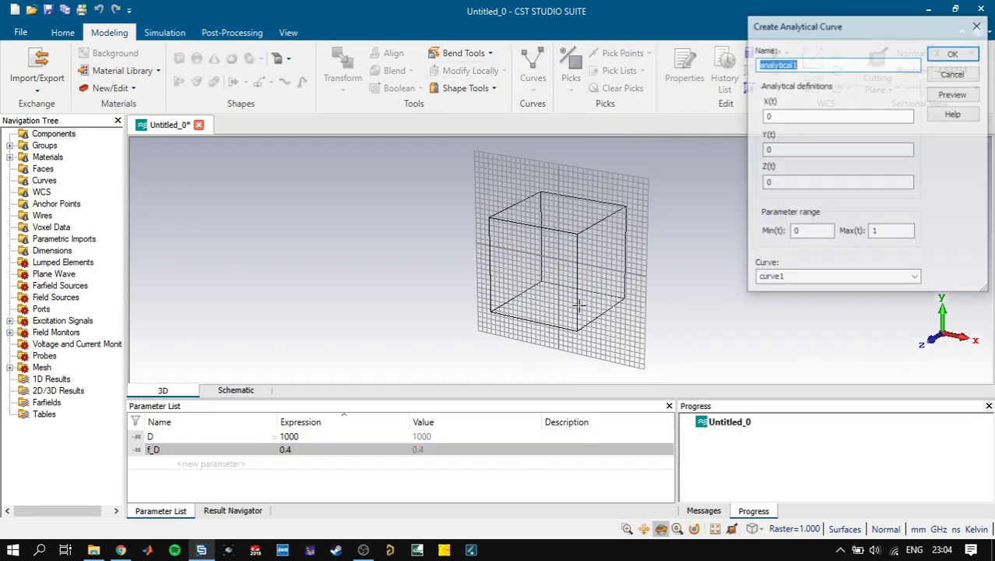
pyautogui.press('Tab')
pyautogui.write('t')
pyautogui.doubleClick(804, 184)
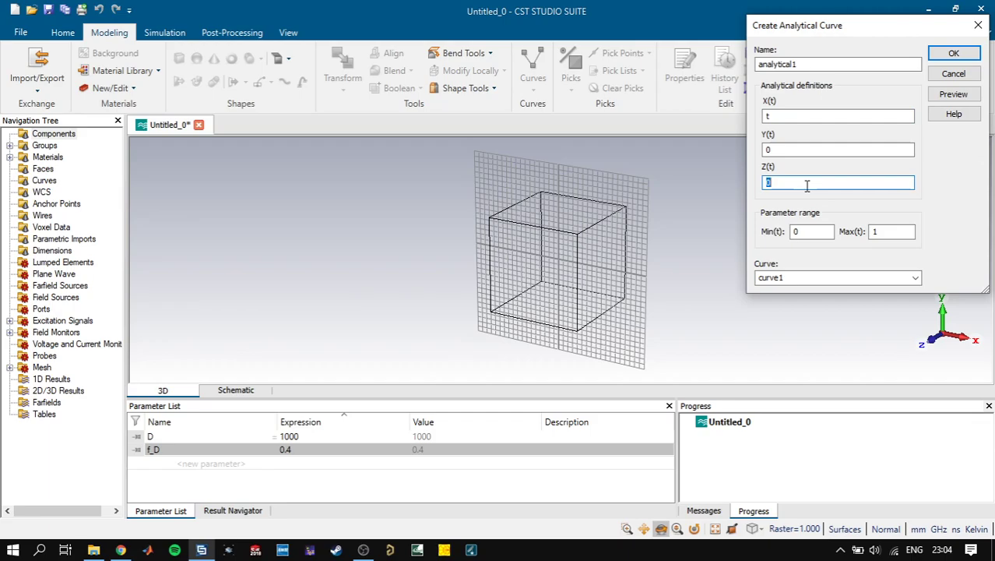
pyautogui.write('t^2/(4*')
# Preview the analytical curve and define its missing parameter f as f_D*D.
pyautogui.click(953, 94)
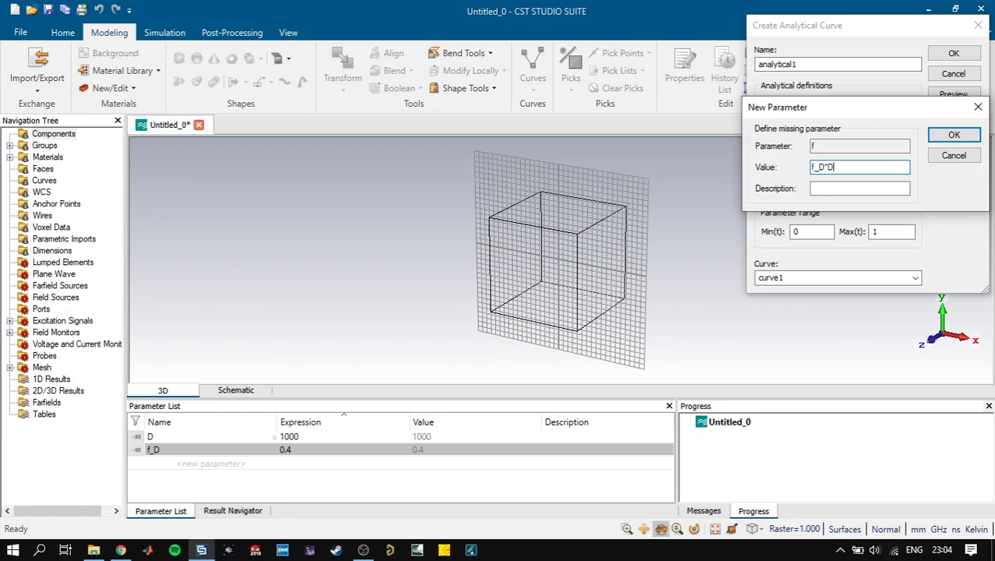
pyautogui.press('Return')
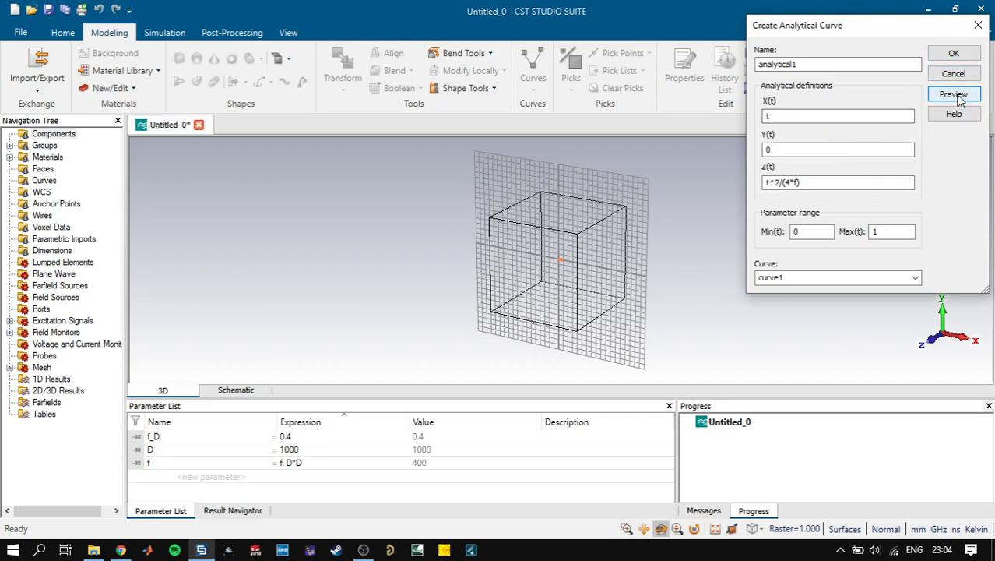
pyautogui.click(558, 273)
pyautogui.scroll(8, 562, 264)
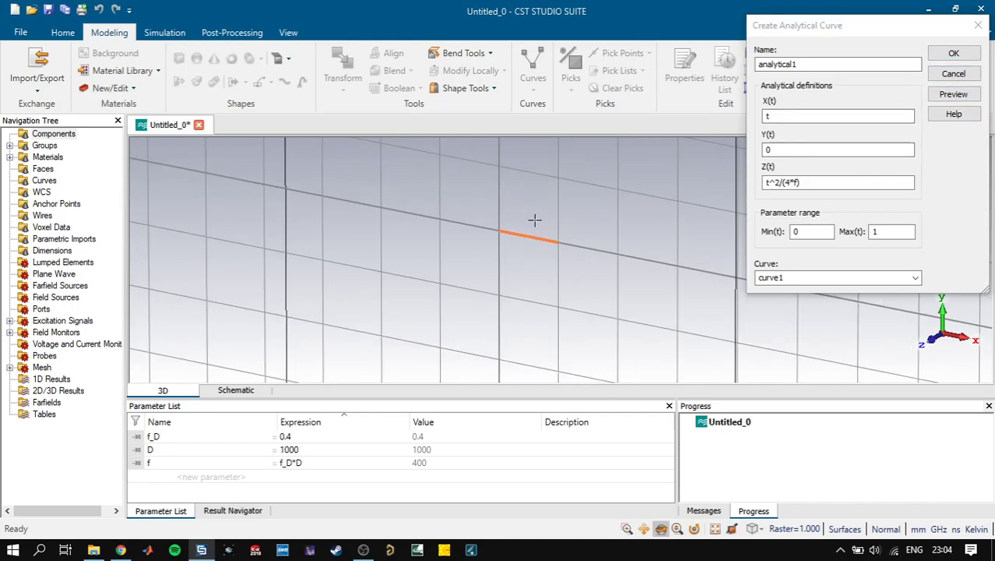
pyautogui.scroll(-7, 541, 224)
# Set the curve's Max(t) to D/2, preview it, copy the Z(t) expression, and create the curve.
pyautogui.doubleClick(874, 231)
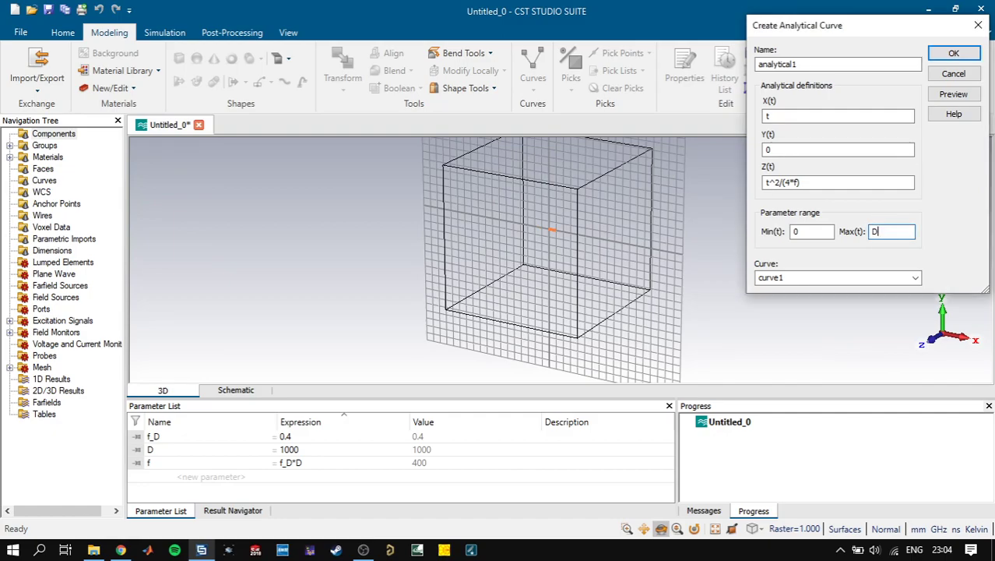
pyautogui.click(952, 93)
pyautogui.click(596, 232)
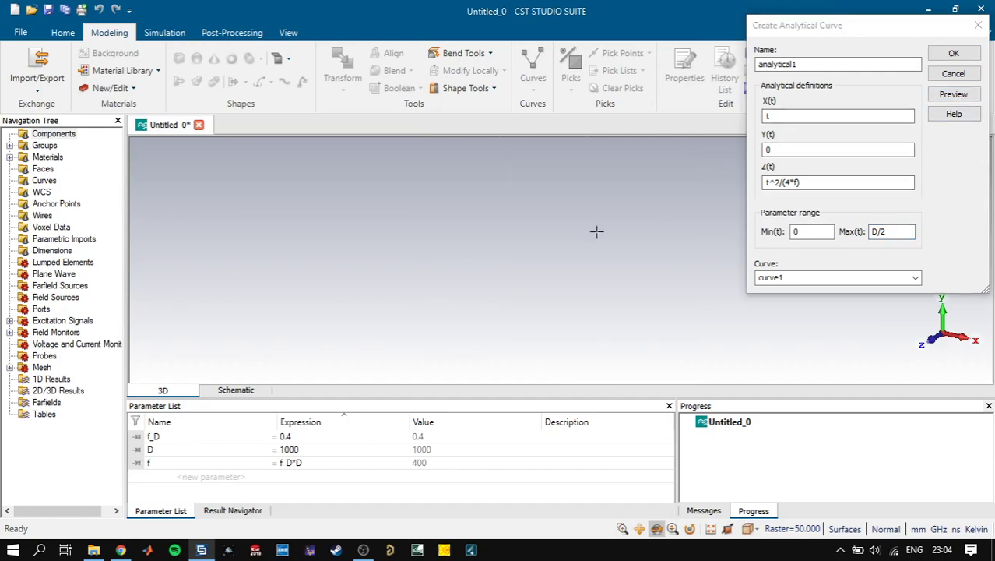
pyautogui.scroll(-2, 583, 267)
pyautogui.moveTo(598, 257); pyautogui.dragTo(544, 280)
pyautogui.click(952, 97)
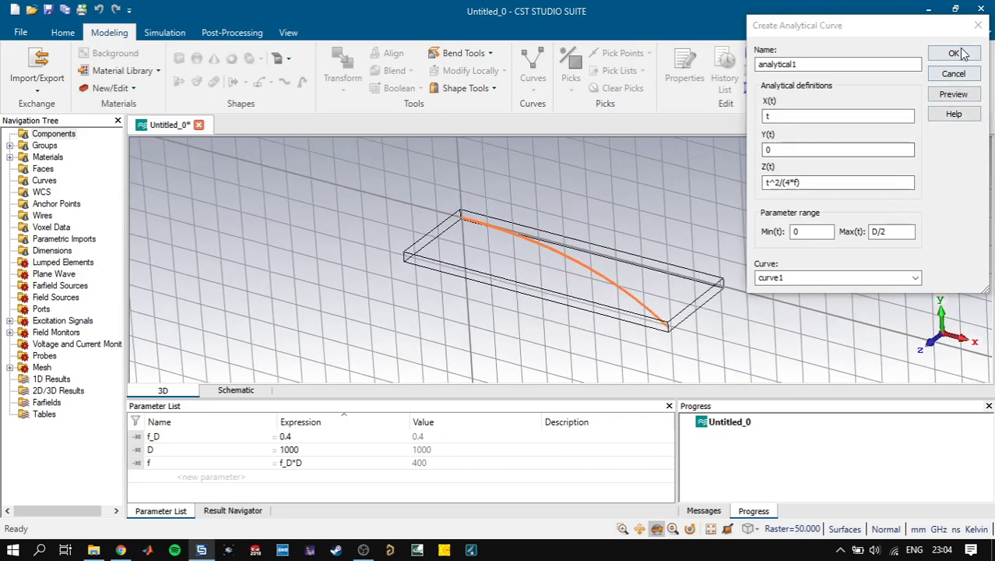
pyautogui.moveTo(804, 185); pyautogui.dragTo(688, 182)
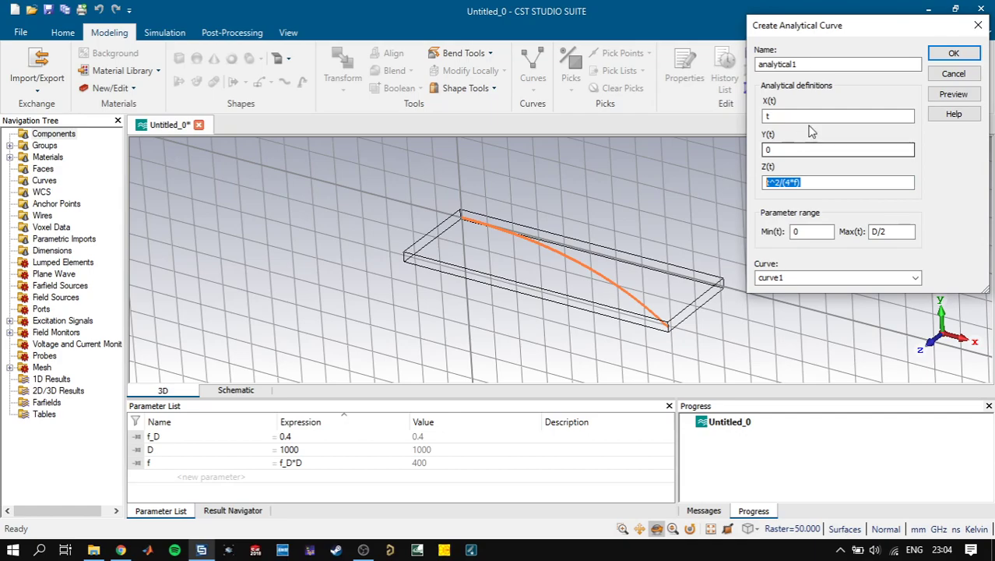
pyautogui.click(953, 53)
pyautogui.moveTo(662, 233)
pyautogui.mouseDown()
pyautogui.moveTo(642, 268)
pyautogui.moveTo(674, 218)
pyautogui.moveTo(542, 313)
pyautogui.mouseUp()
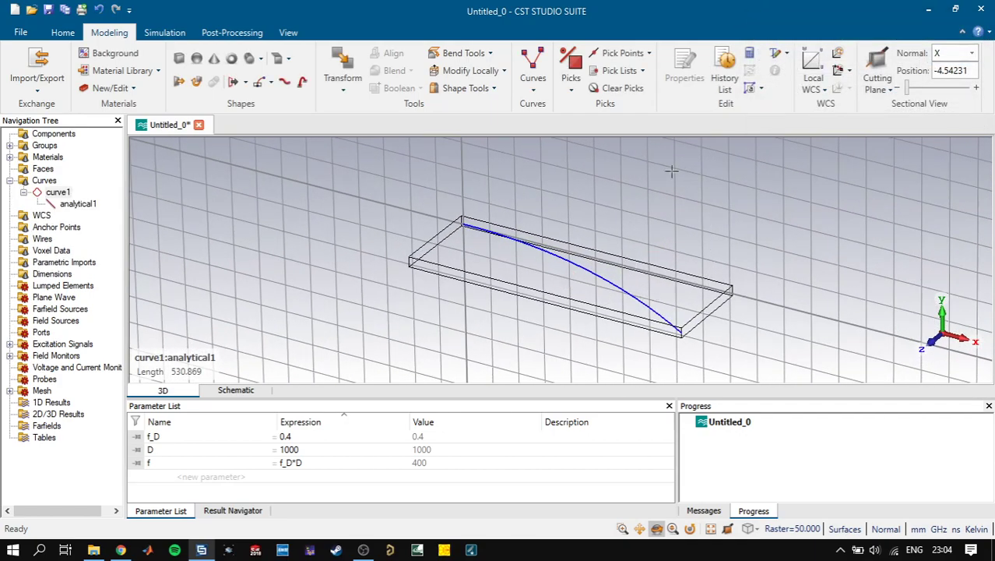
pyautogui.scroll(-2, 598, 186)
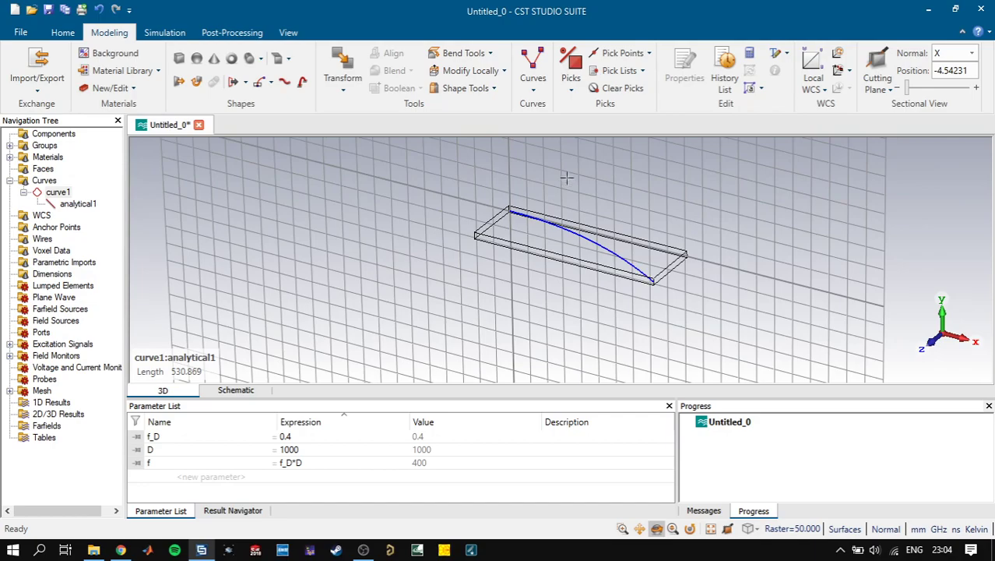
pyautogui.click(533, 84)
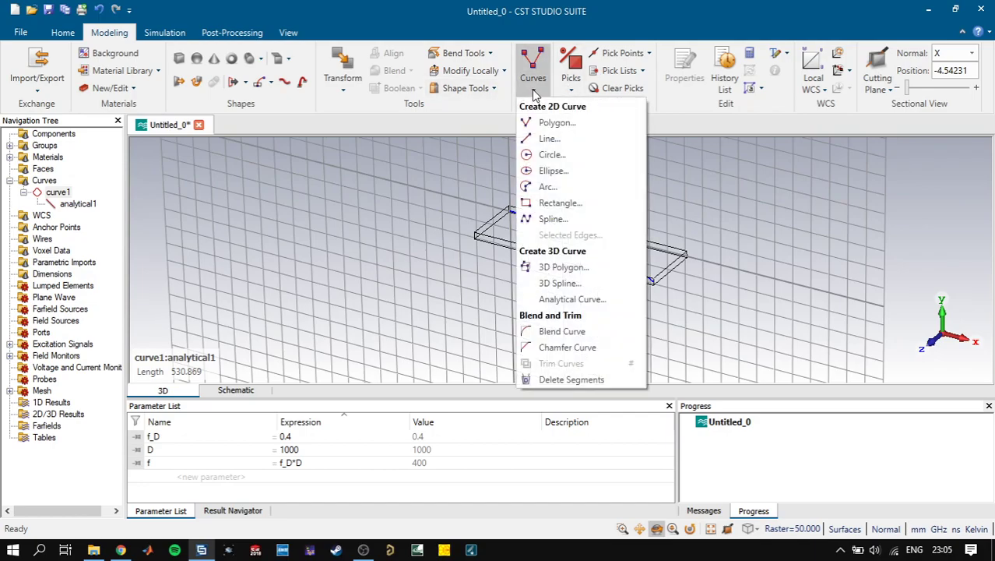
pyautogui.click(567, 161)
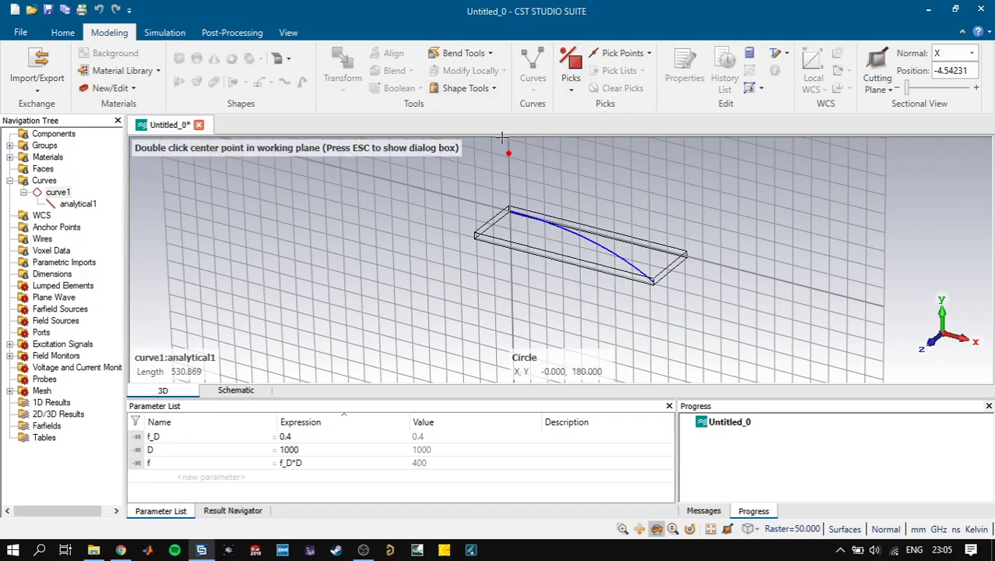
pyautogui.press('Escape')
# Create a circle curve centred at the origin with radius D/2 in curve1, previewing it first.
pyautogui.click(534, 82)
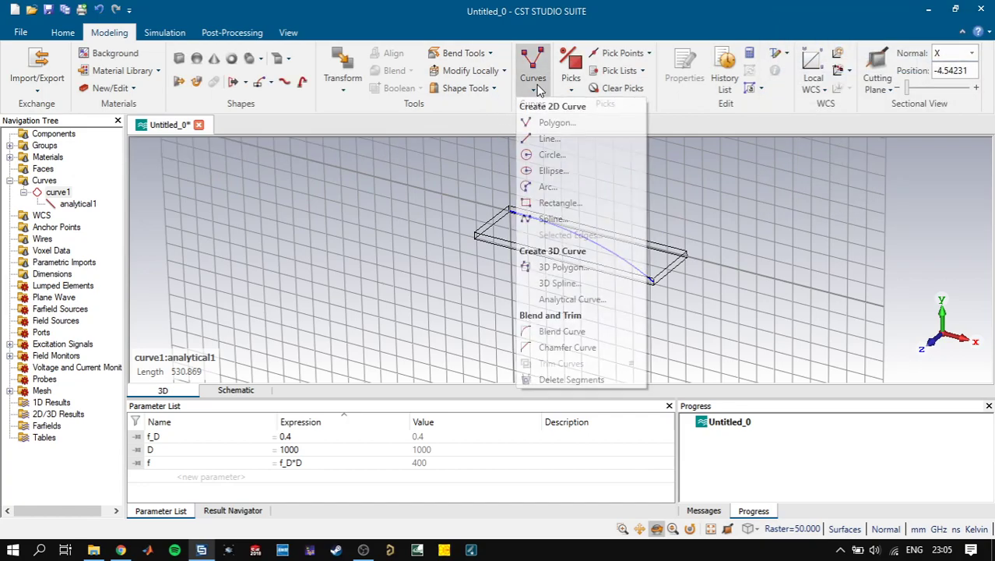
pyautogui.click(549, 161)
pyautogui.press('Escape')
pyautogui.click(788, 96)
pyautogui.doubleClick(788, 95)
pyautogui.write('D/2')
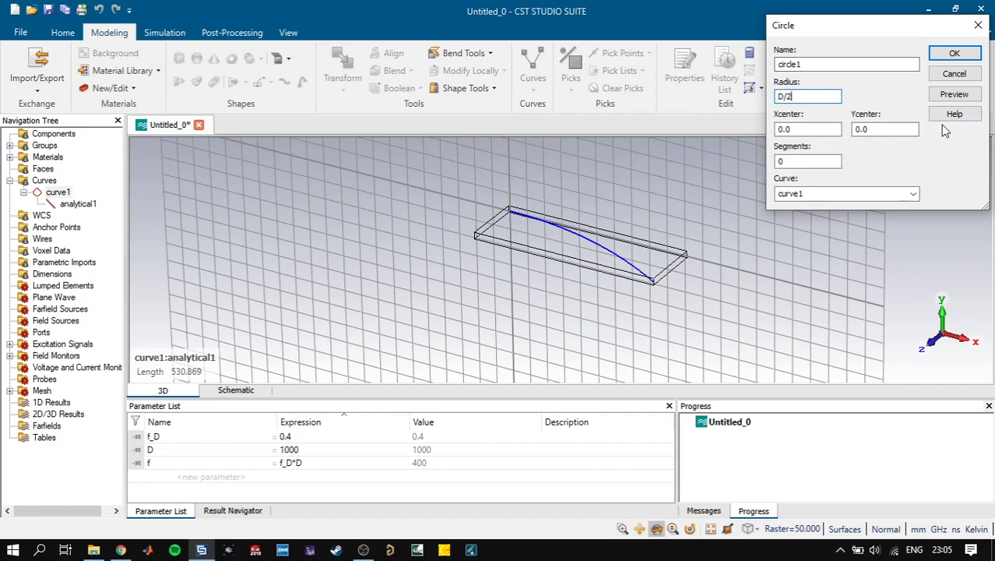
pyautogui.click(954, 93)
pyautogui.moveTo(670, 243); pyautogui.dragTo(633, 250)
pyautogui.scroll(-5, 592, 205)
pyautogui.click(968, 58)
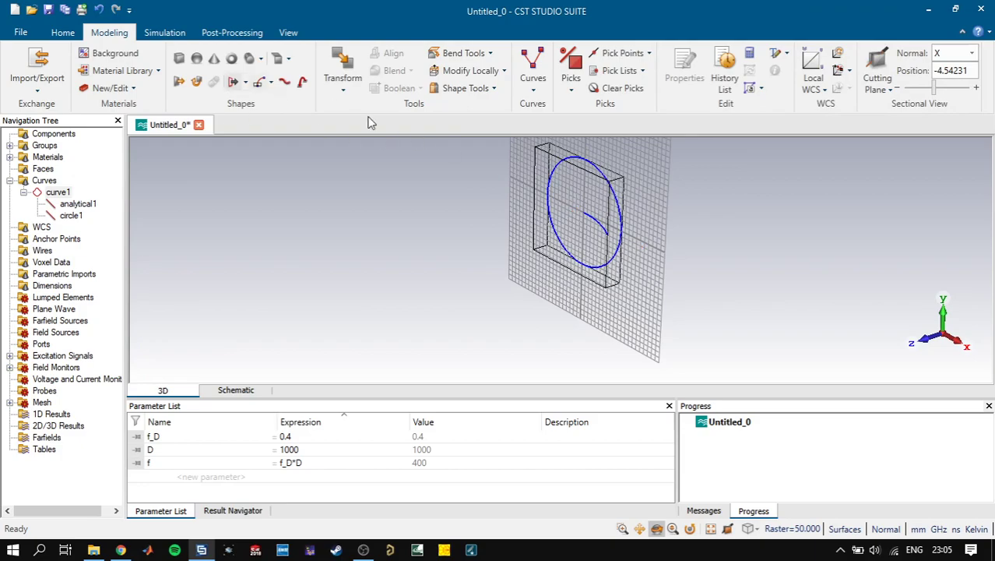
# Translate the circle along Z by (D/2)^2/(4*f) and clear the selection.
pyautogui.doubleClick(596, 168)
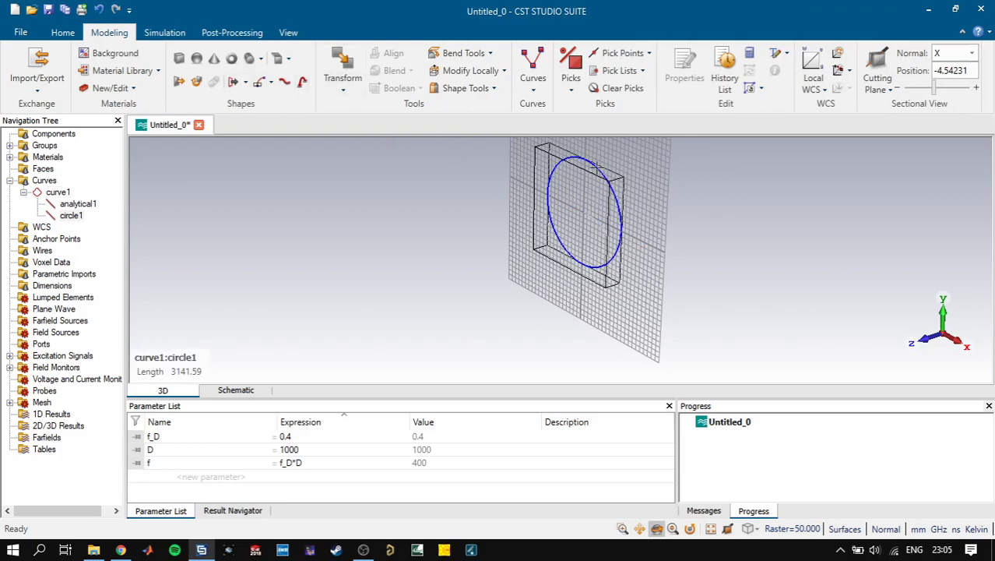
pyautogui.click(343, 71)
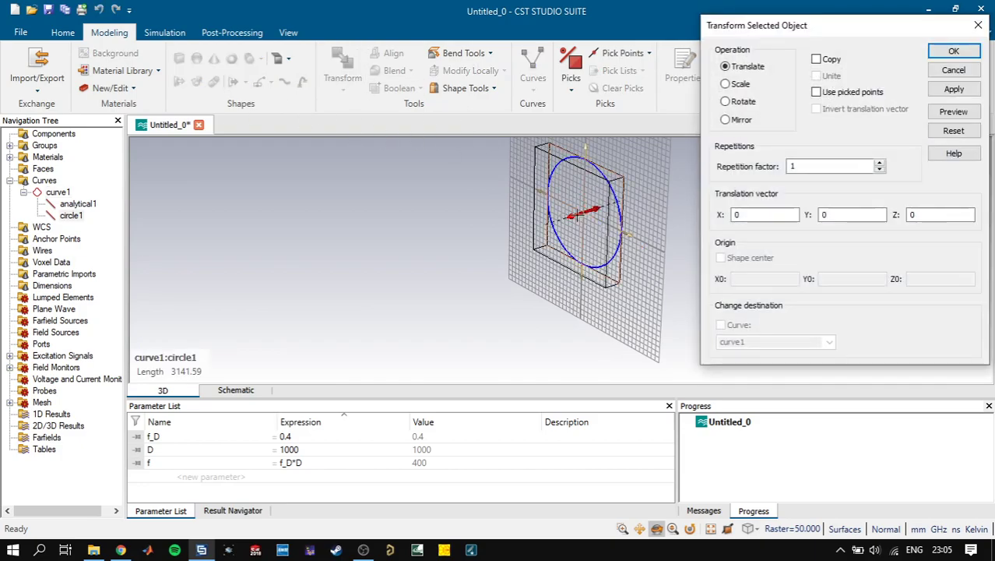
pyautogui.click(972, 216)
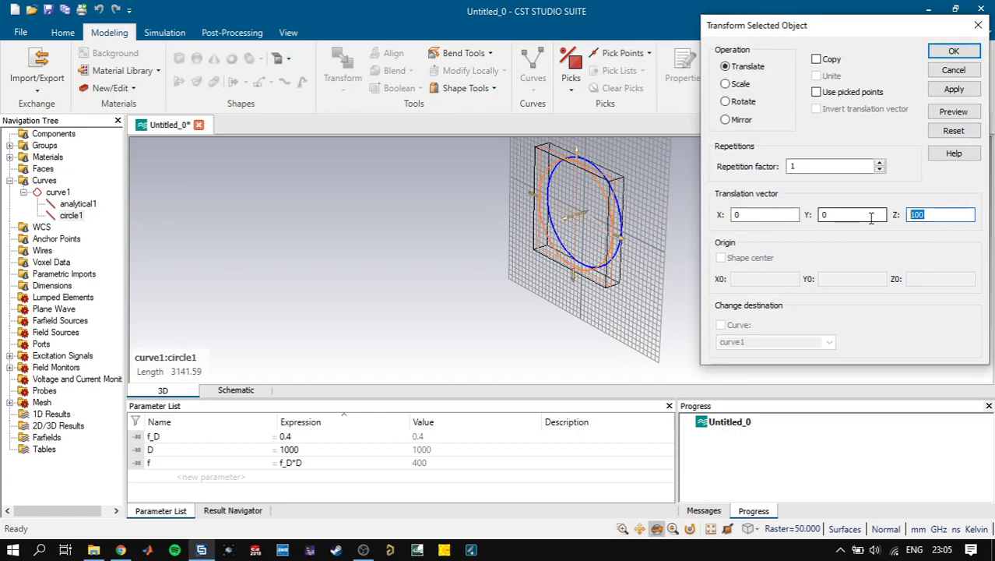
pyautogui.write('t/2/(4*f)')
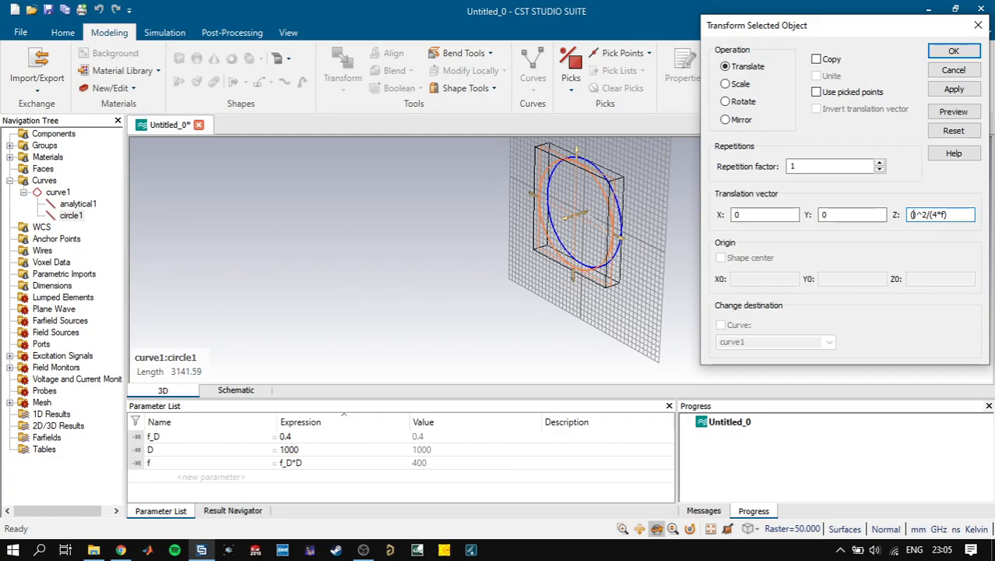
pyautogui.write('D/2')
pyautogui.click(953, 112)
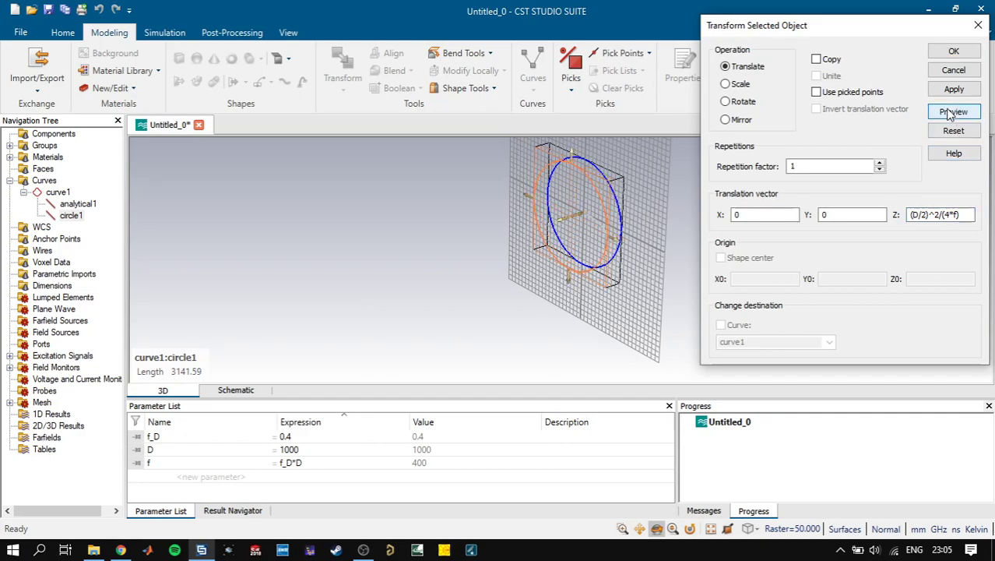
pyautogui.click(956, 56)
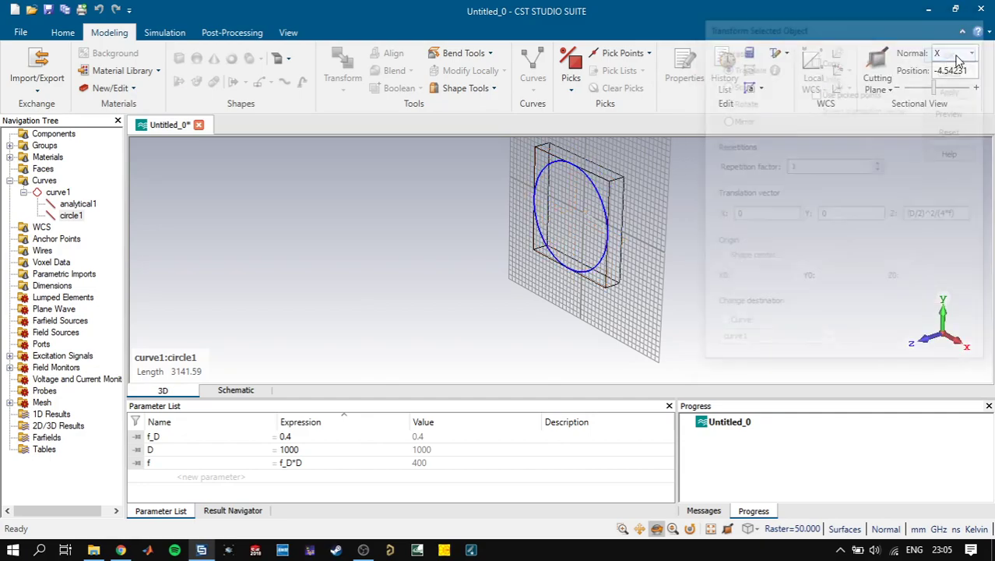
pyautogui.click(64, 135)
pyautogui.scroll(5, 577, 206)
pyautogui.scroll(5, 599, 210)
pyautogui.scroll(-5, 590, 210)
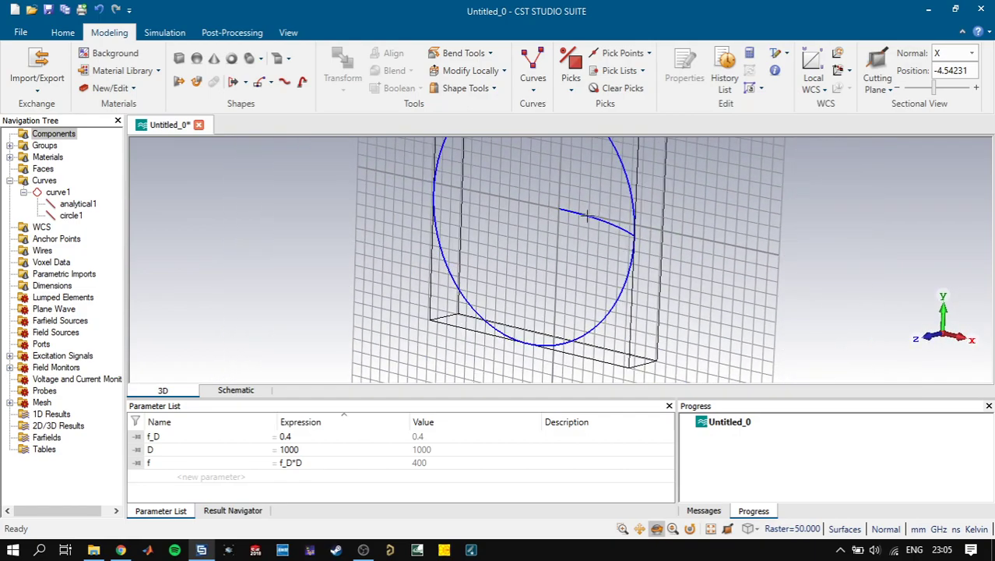
pyautogui.click(534, 85)
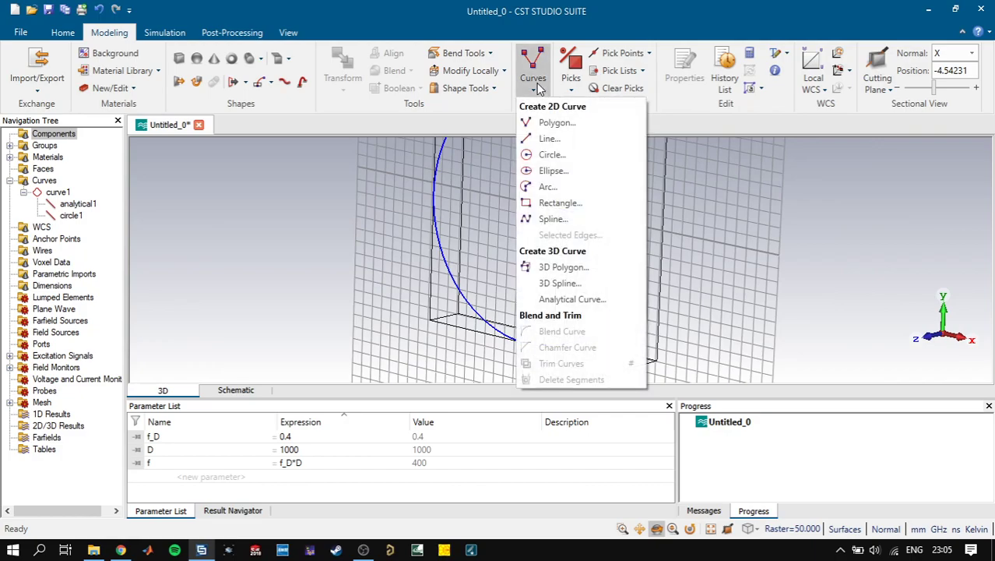
pyautogui.click(537, 88)
pyautogui.click(247, 83)
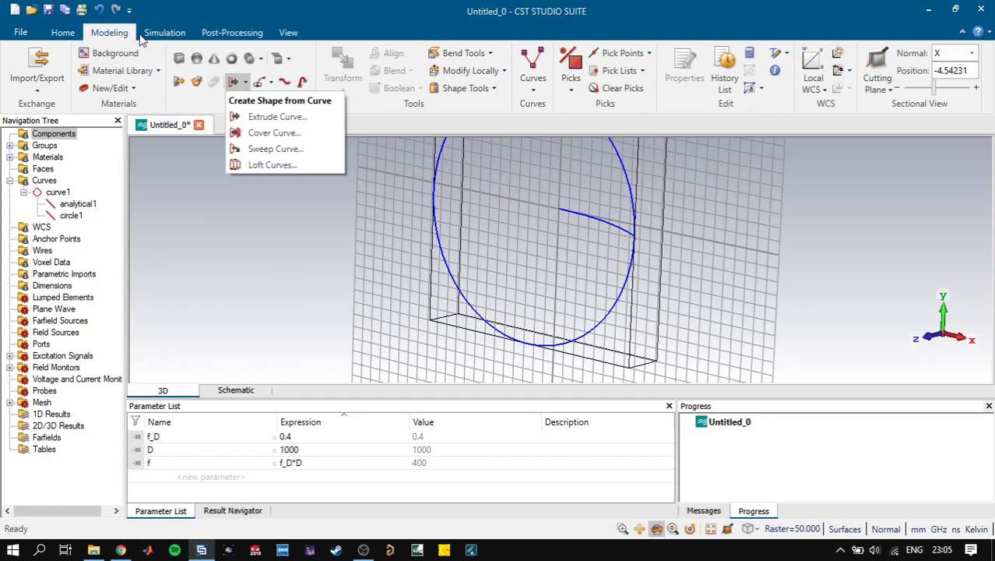
pyautogui.click(208, 131)
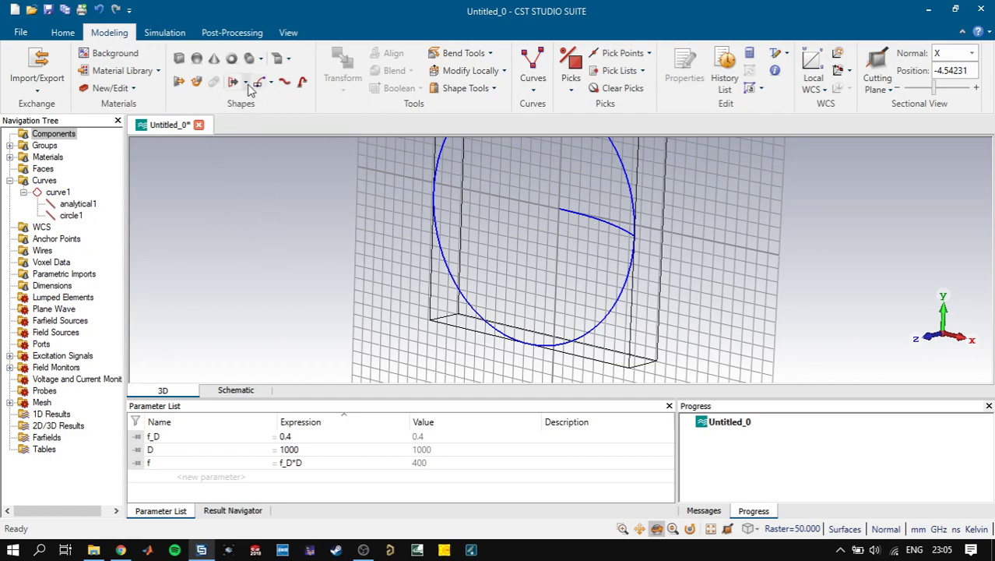
# Start a curve sweep with the parabolic curve as the profile and the circle as the path.
pyautogui.click(246, 81)
pyautogui.click(262, 147)
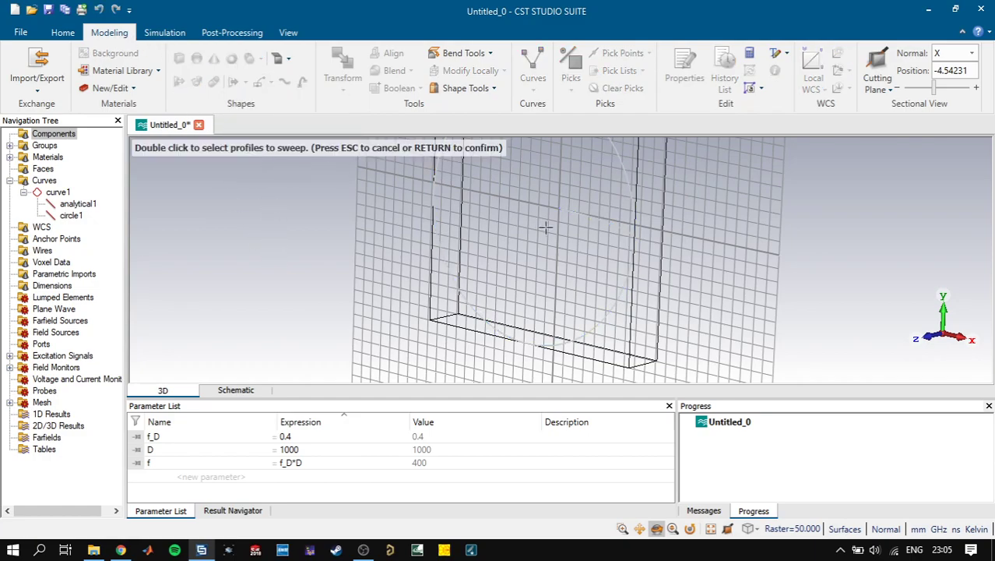
pyautogui.click(586, 217)
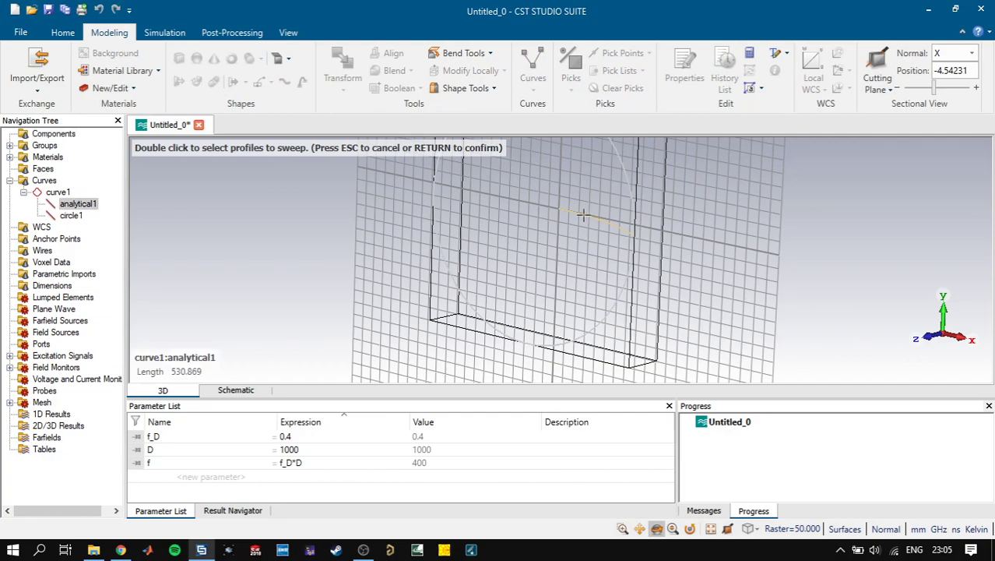
pyautogui.doubleClick(583, 216)
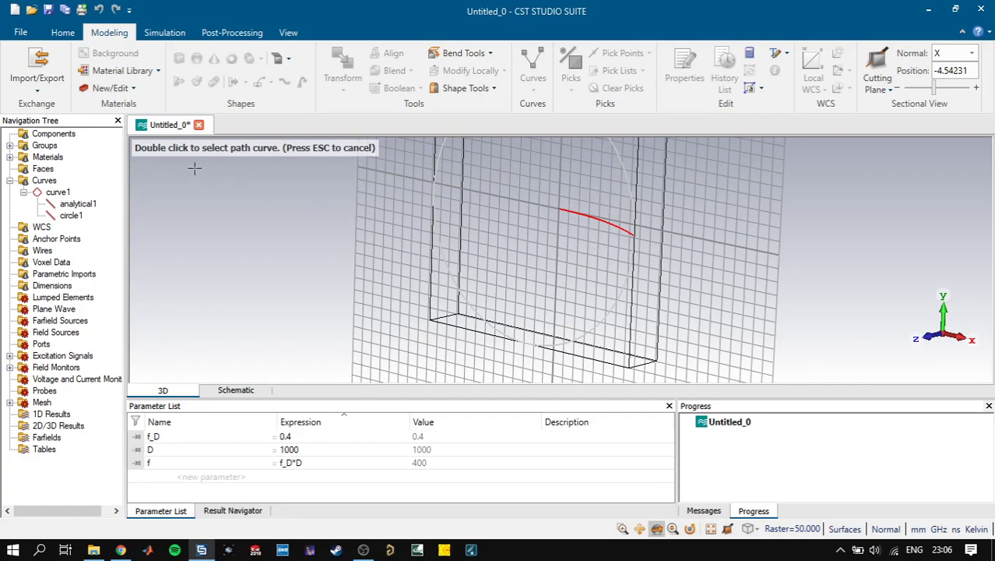
pyautogui.doubleClick(623, 166)
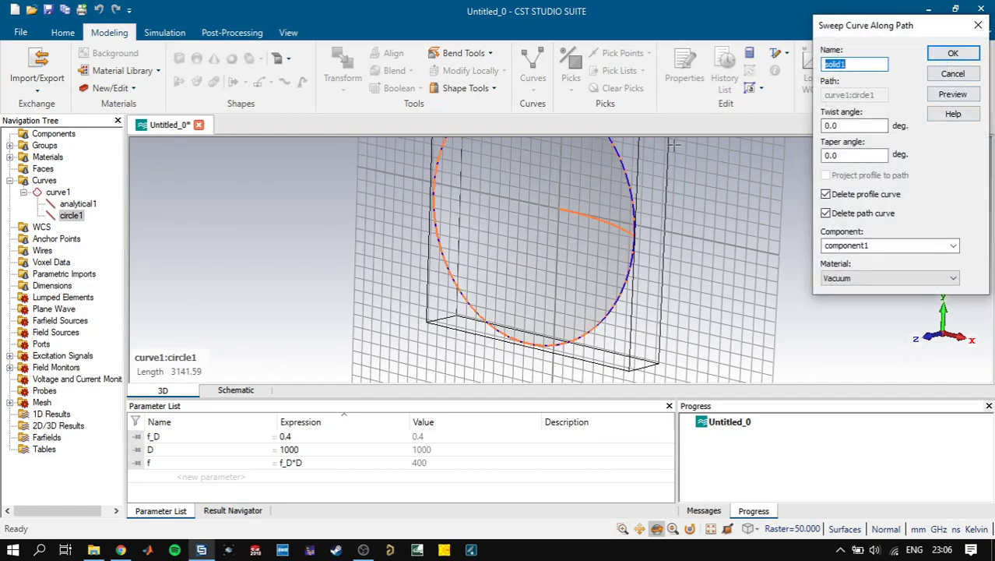
# Set the swept shape's material to PEC and create the reflector dish.
pyautogui.moveTo(643, 222)
pyautogui.mouseDown()
pyautogui.moveTo(568, 305)
pyautogui.moveTo(615, 292)
pyautogui.moveTo(652, 238)
pyautogui.mouseUp()
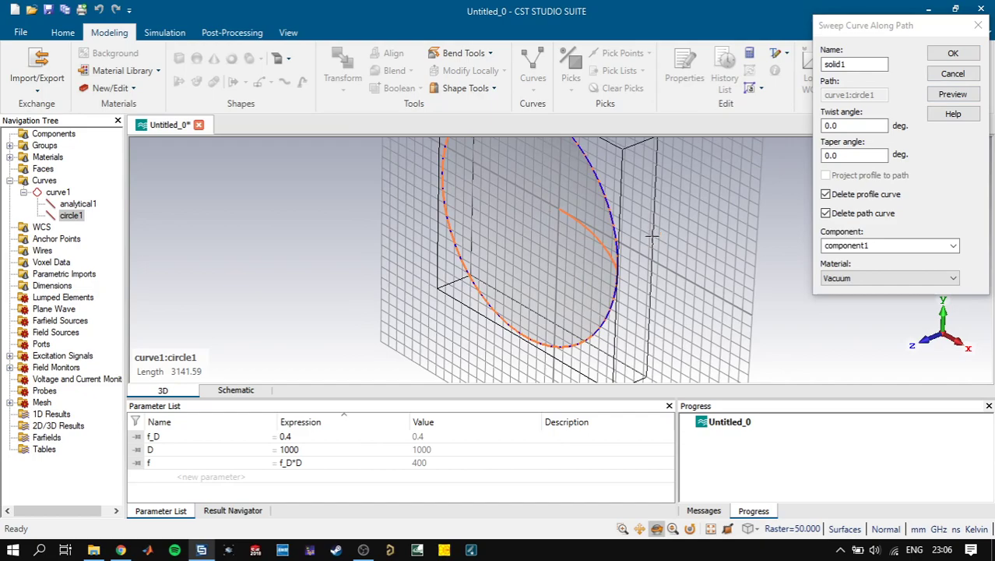
pyautogui.click(895, 279)
pyautogui.click(862, 313)
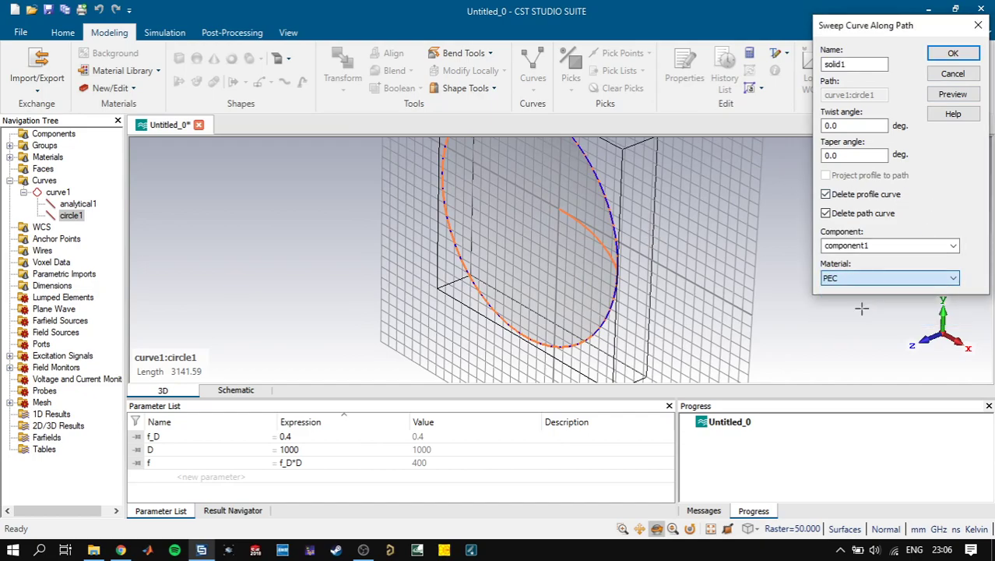
pyautogui.moveTo(639, 241)
pyautogui.mouseDown()
pyautogui.moveTo(639, 205)
pyautogui.moveTo(646, 234)
pyautogui.mouseUp()
pyautogui.click(953, 53)
pyautogui.moveTo(542, 213); pyautogui.dragTo(586, 231)
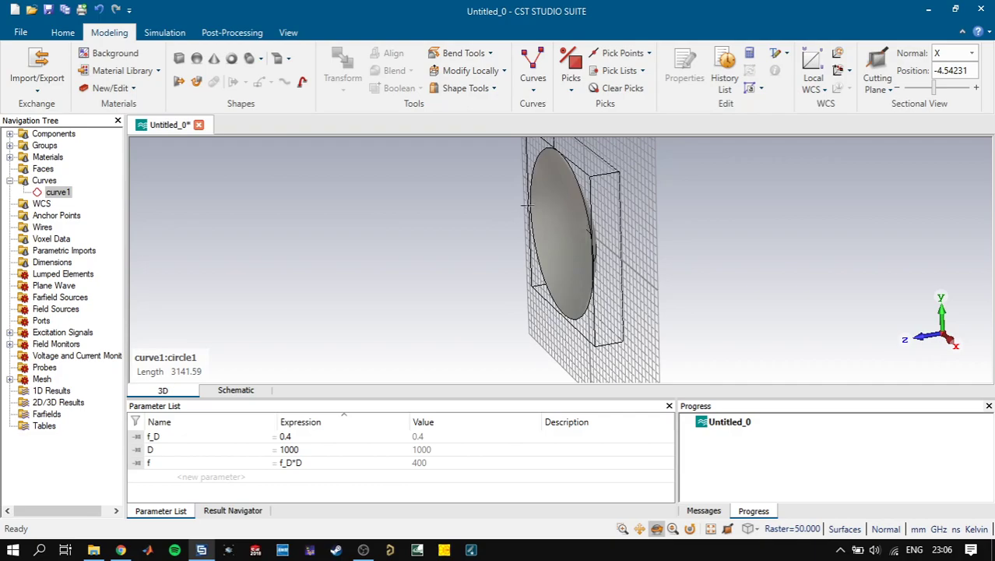
# Start a cone oriented along Z, set its bottom radius to 100, and try to preview it.
pyautogui.click(214, 60)
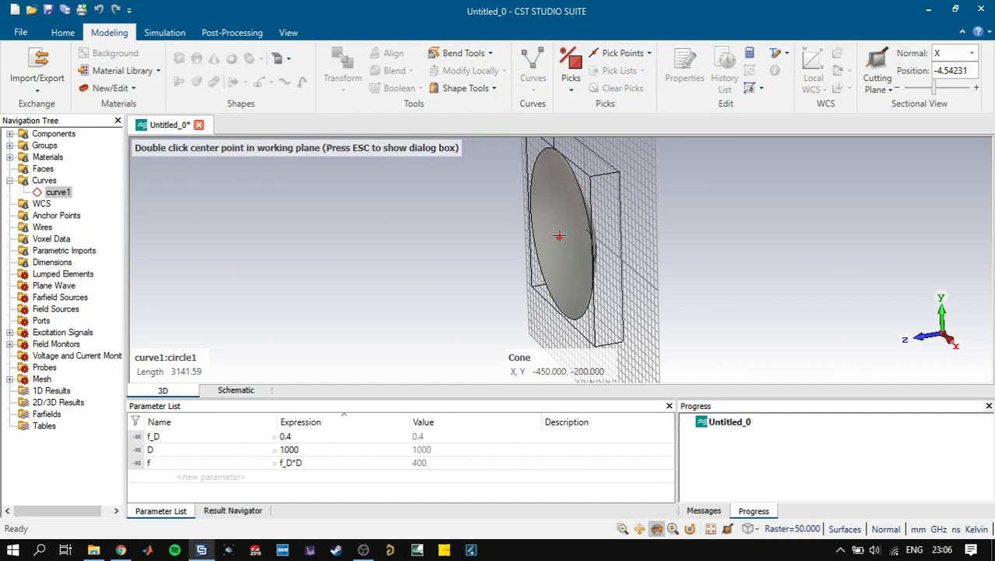
pyautogui.press('Escape')
pyautogui.press('Escape')
pyautogui.click(214, 60)
pyautogui.press('Escape')
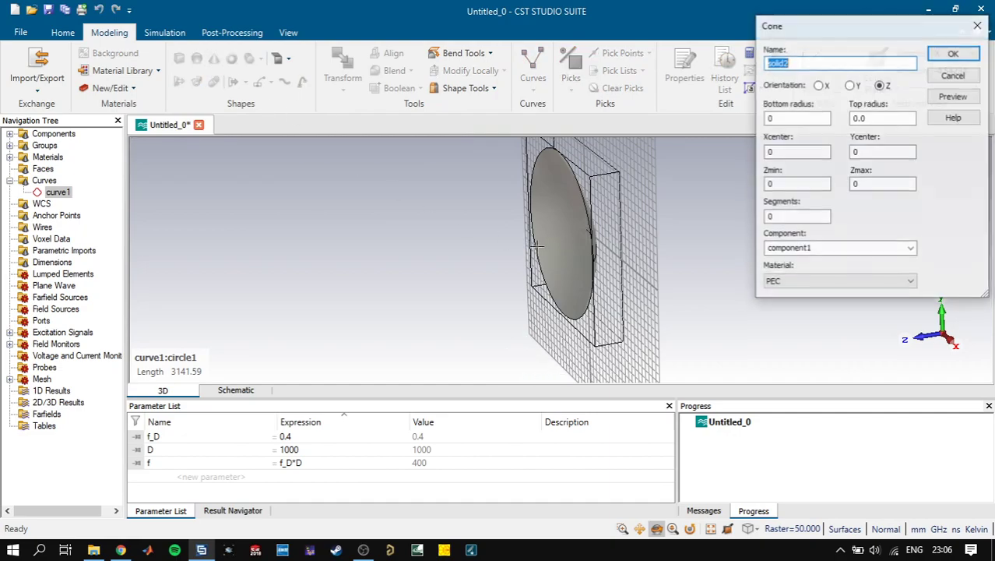
pyautogui.doubleClick(782, 119)
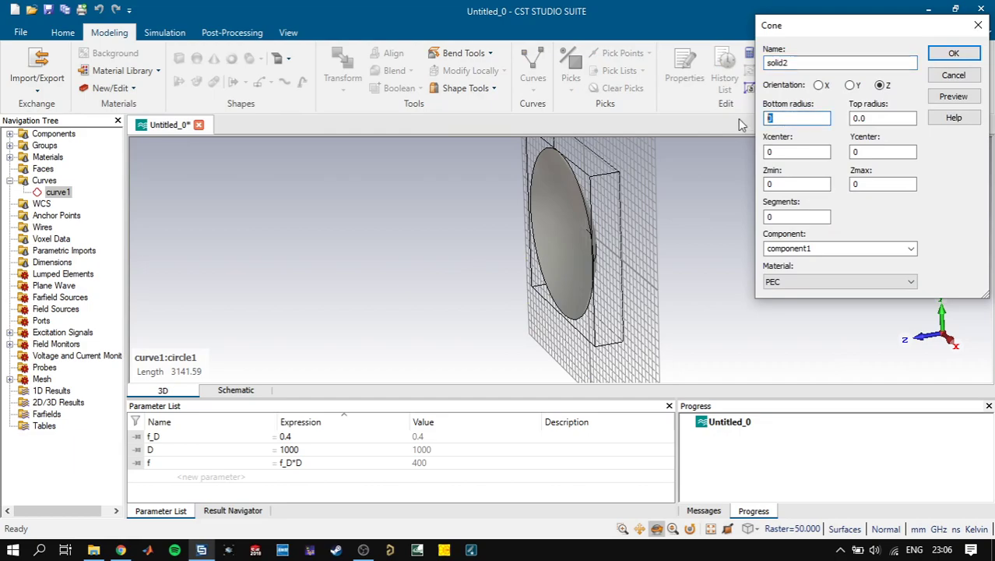
pyautogui.write('100')
pyautogui.click(953, 95)
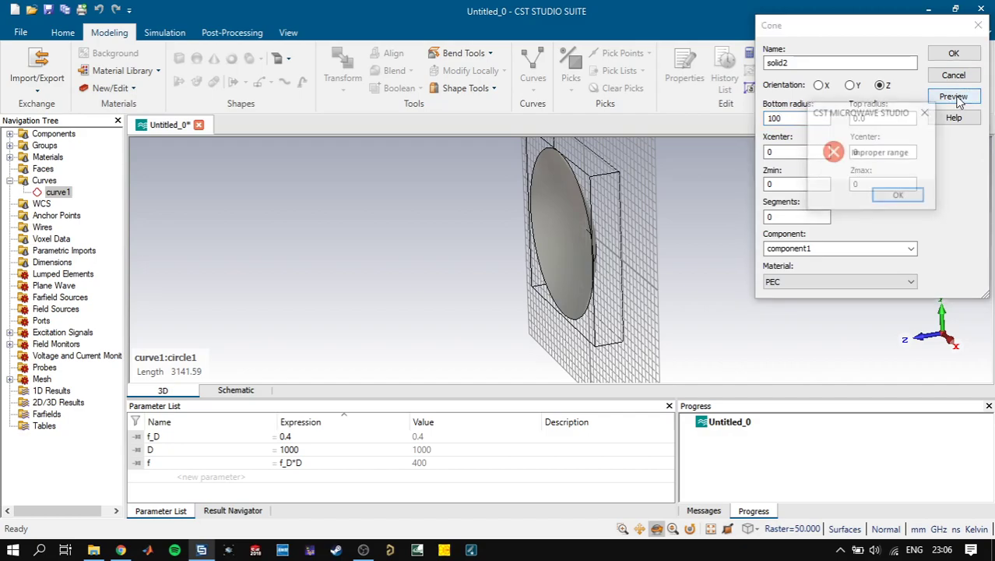
pyautogui.click(887, 191)
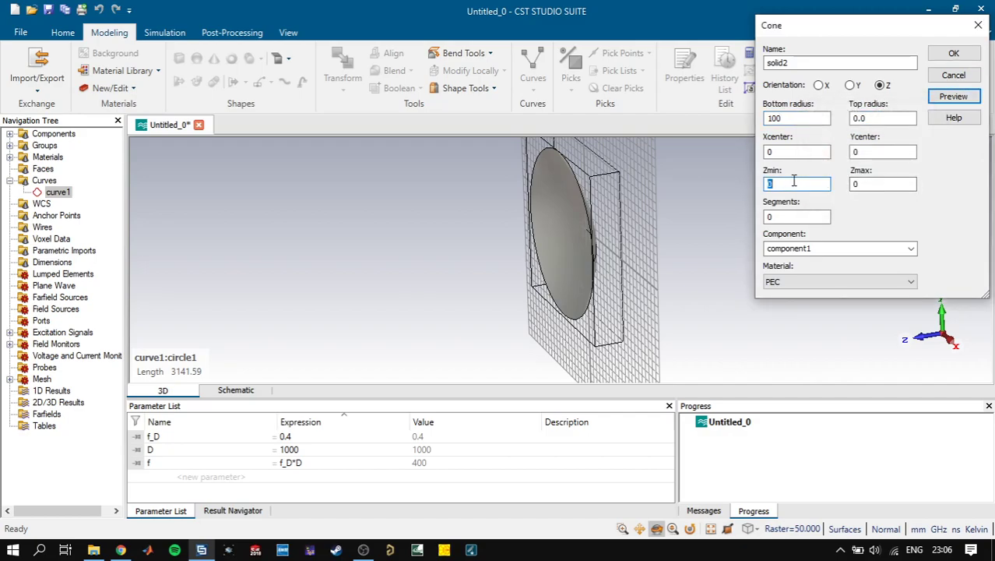
# Try to preview the cone with Zmin set to focus and Zmax to focus+100, without defining a new parameter.
pyautogui.press('Tab')
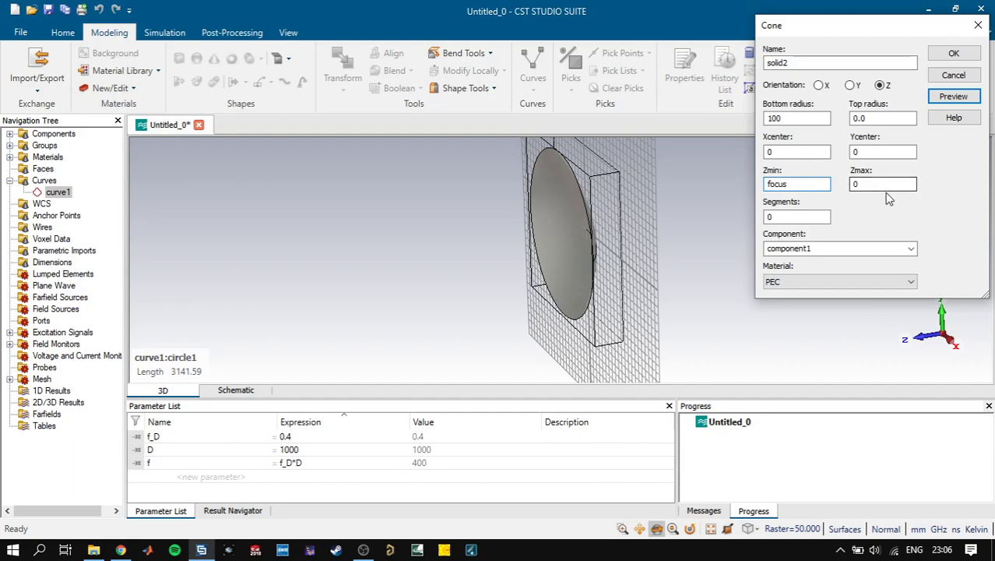
pyautogui.write('focus+100')
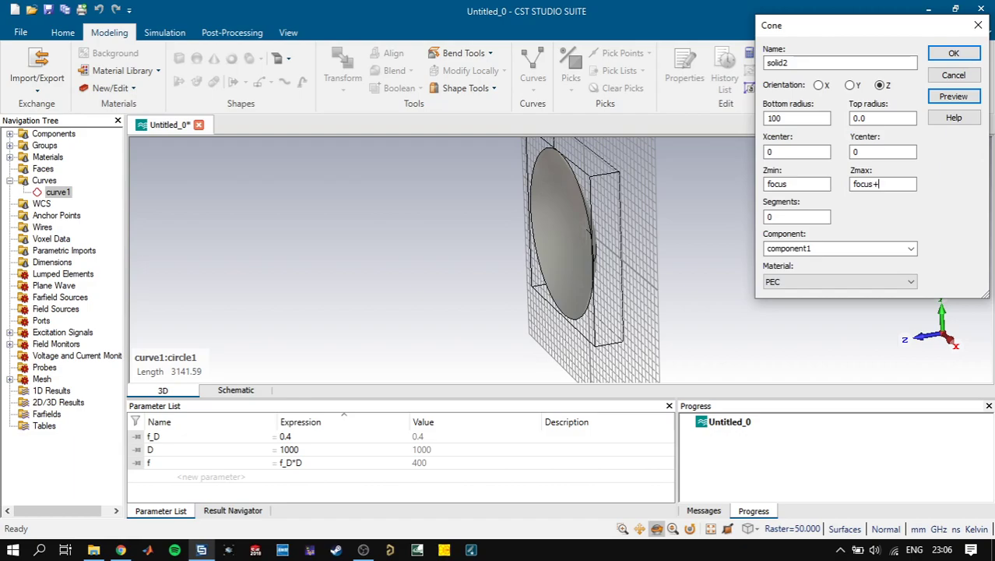
pyautogui.click(953, 95)
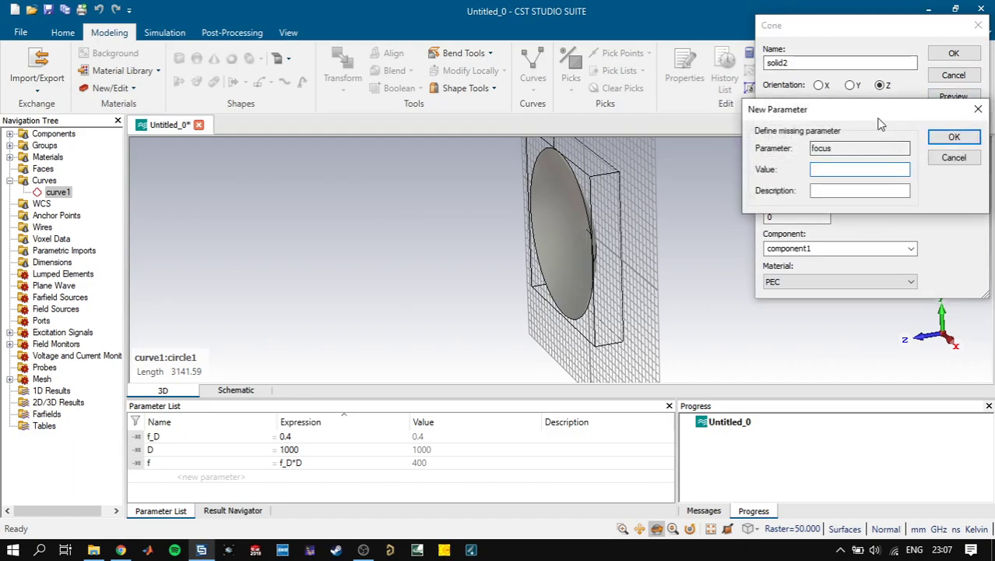
pyautogui.click(955, 158)
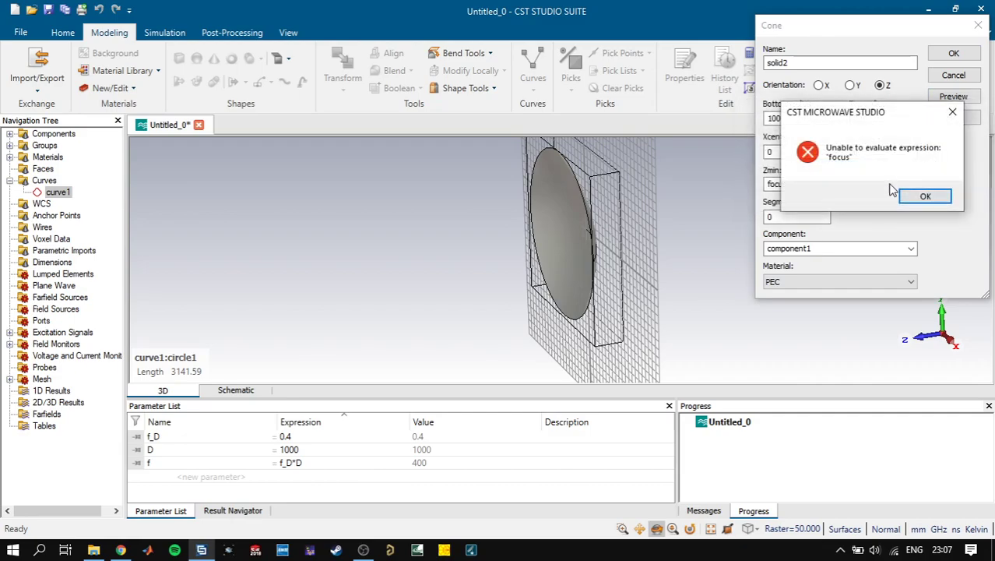
pyautogui.click(908, 193)
# Set the cone's Zmin to f and Zmax to f+100, and preview the shape.
pyautogui.write('f_D')
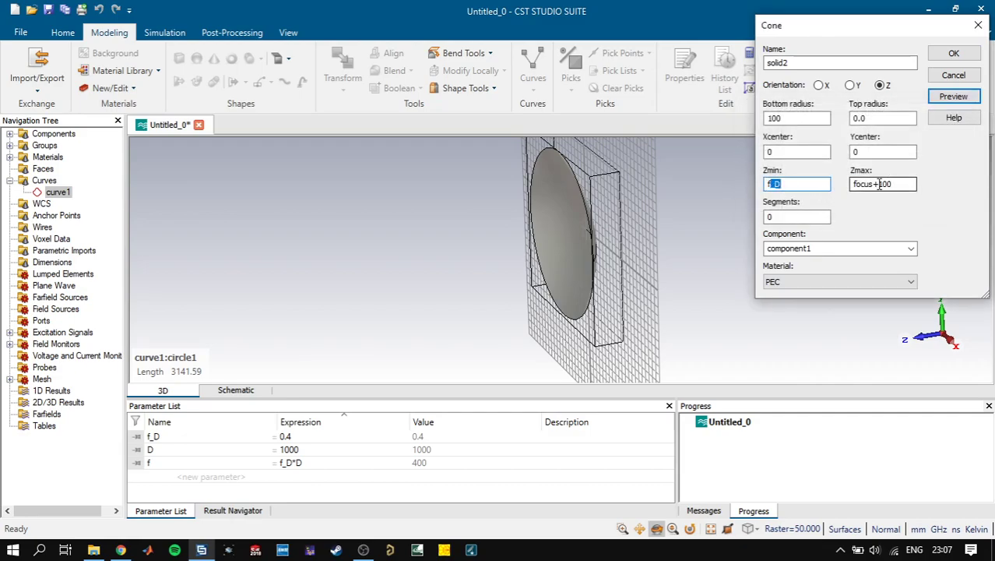
pyautogui.moveTo(876, 185); pyautogui.dragTo(864, 184)
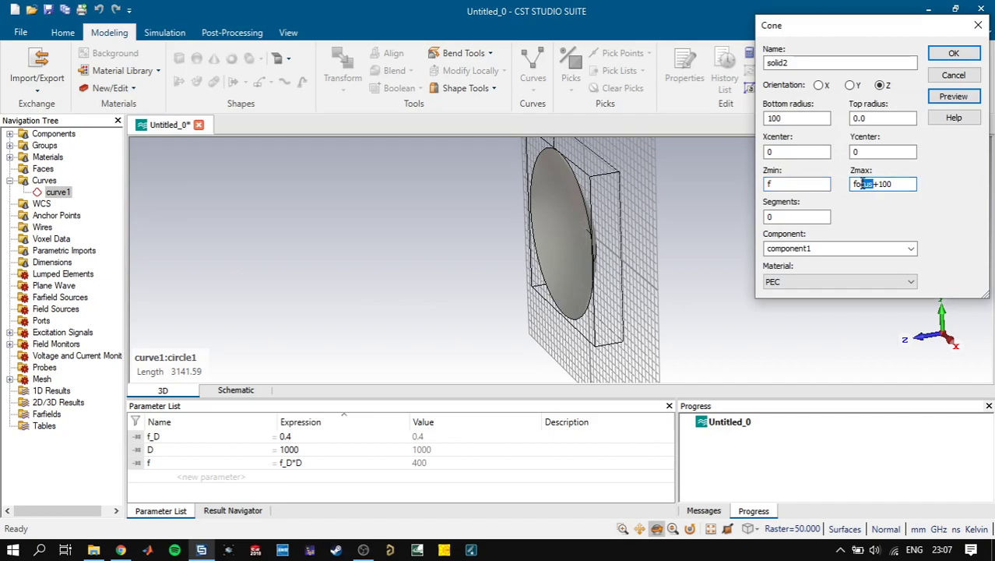
pyautogui.press('BackSpace')
pyautogui.press('BackSpace')
pyautogui.click(953, 96)
# Set the cone's bottom radius to 50 and Zmax to f+50, preview it, and create the PEC cone.
pyautogui.doubleClick(809, 117)
pyautogui.write('50')
pyautogui.moveTo(878, 184); pyautogui.dragTo(869, 183)
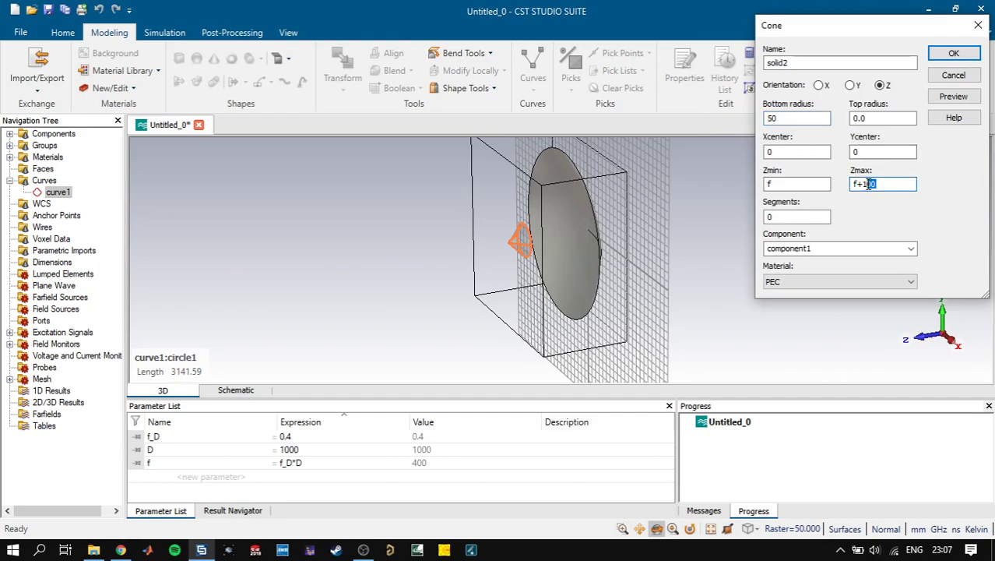
pyautogui.write('50')
pyautogui.click(953, 96)
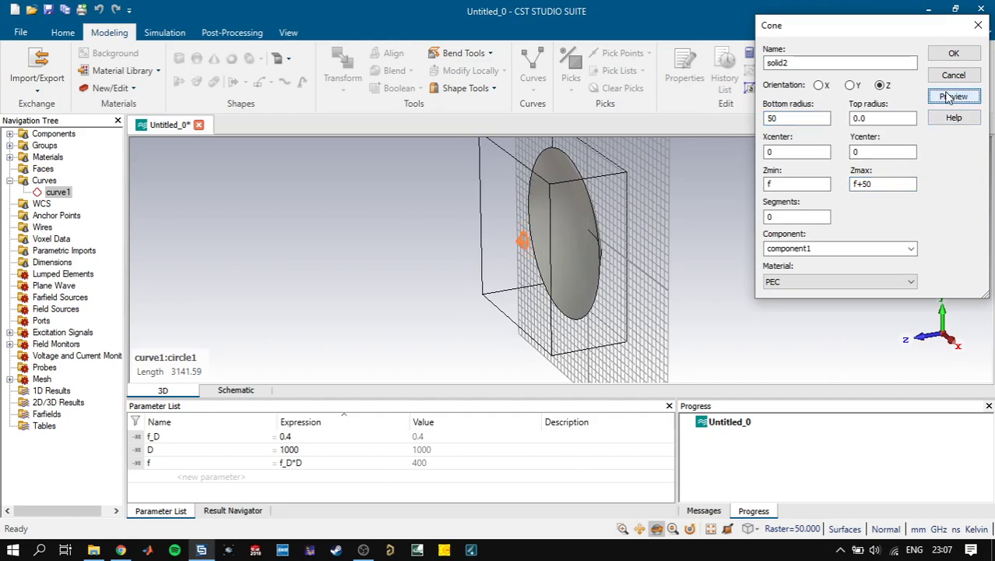
pyautogui.click(952, 55)
# Pick the centre point of the cone's circular base edge facing the dish.
pyautogui.moveTo(569, 237)
pyautogui.mouseDown()
pyautogui.moveTo(529, 240)
pyautogui.moveTo(584, 227)
pyautogui.mouseUp()
pyautogui.scroll(6, 583, 228)
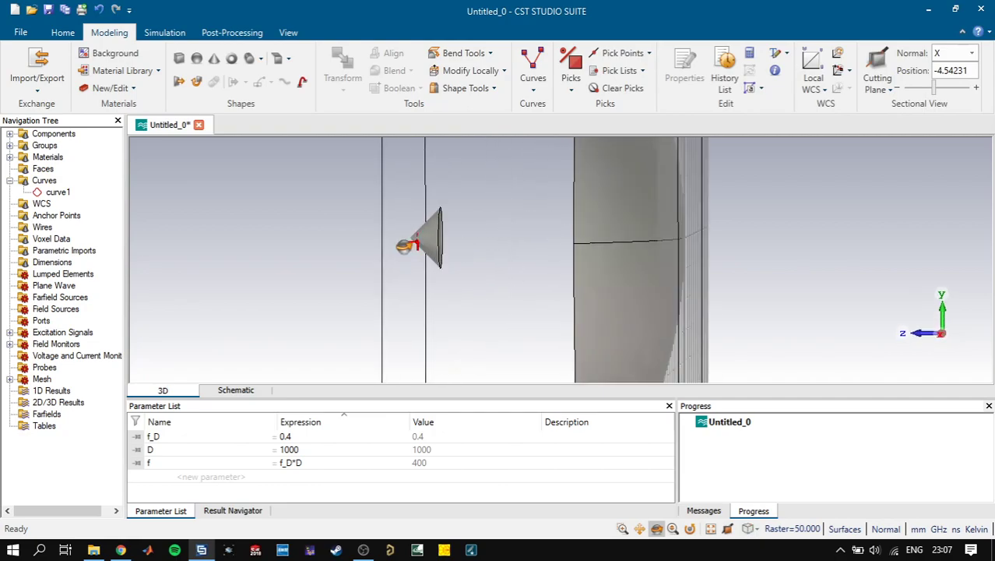
pyautogui.moveTo(355, 256); pyautogui.dragTo(390, 257)
pyautogui.press('c')
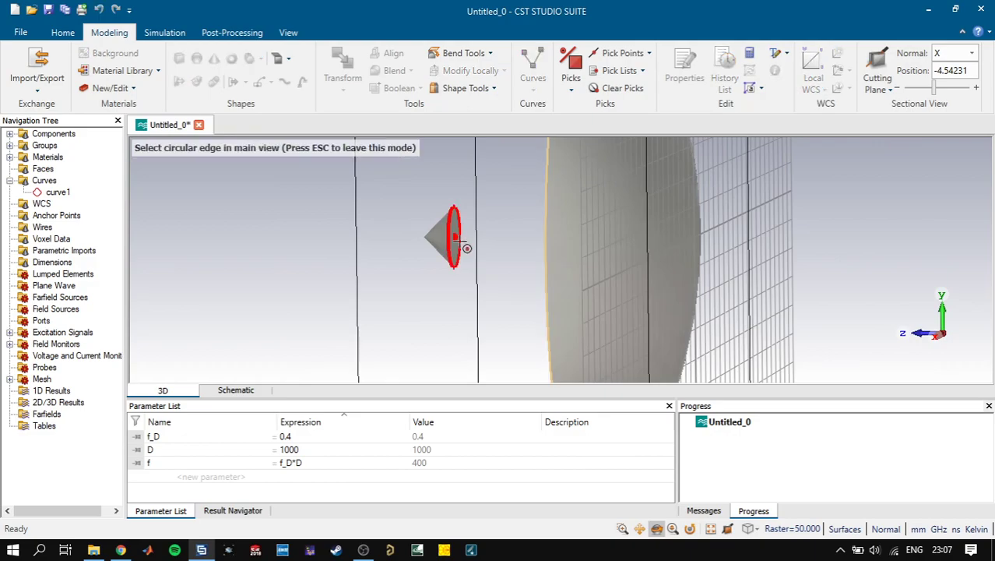
pyautogui.click(458, 242)
# Examine the picked centre of the cone's base and the cone's position relative to the reflector dish from several angles.
pyautogui.moveTo(455, 241); pyautogui.dragTo(526, 205)
pyautogui.moveTo(526, 155); pyautogui.dragTo(436, 217)
pyautogui.scroll(4, 432, 217)
pyautogui.scroll(4, 430, 218)
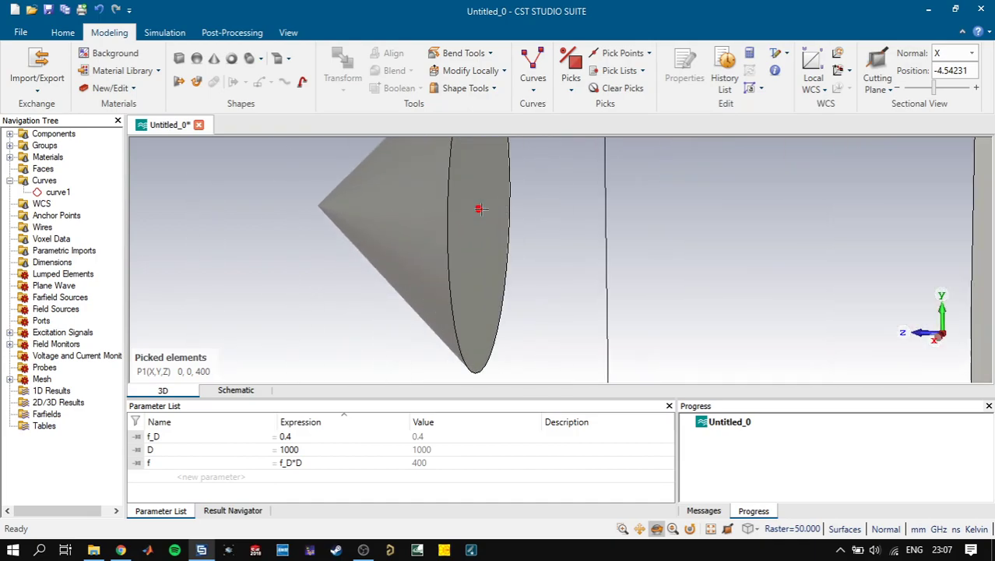
pyautogui.scroll(-2, 480, 208)
pyautogui.moveTo(475, 191); pyautogui.dragTo(469, 244, button='middle')
pyautogui.scroll(-2, 476, 251)
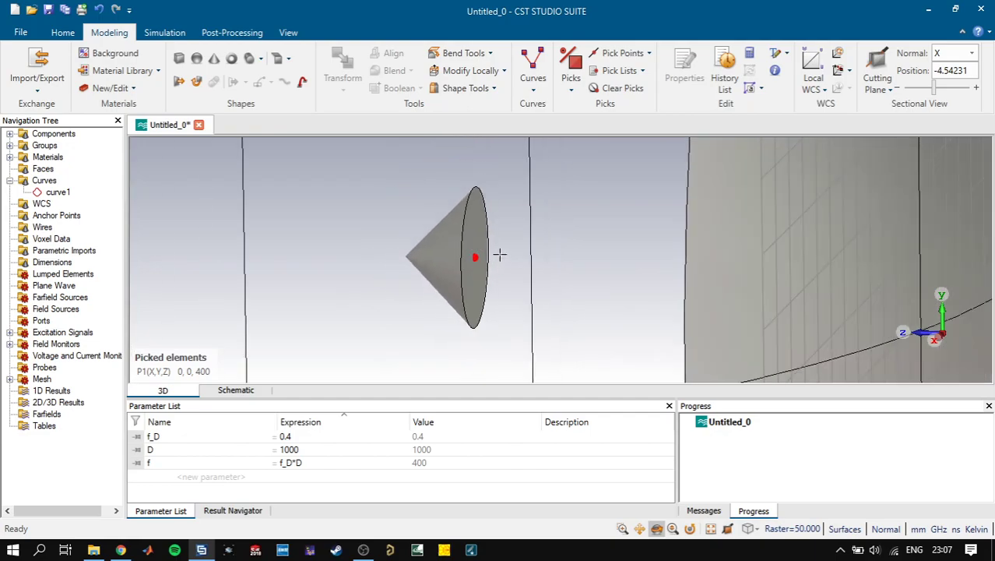
pyautogui.scroll(-3, 580, 248)
pyautogui.scroll(-3, 628, 253)
pyautogui.moveTo(652, 254); pyautogui.dragTo(600, 251)
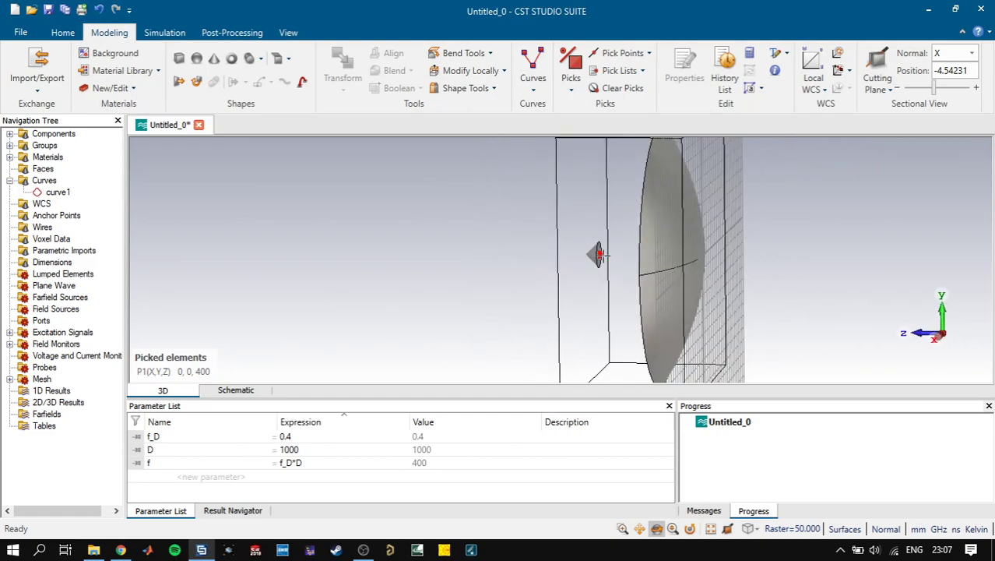
pyautogui.scroll(2, 603, 250)
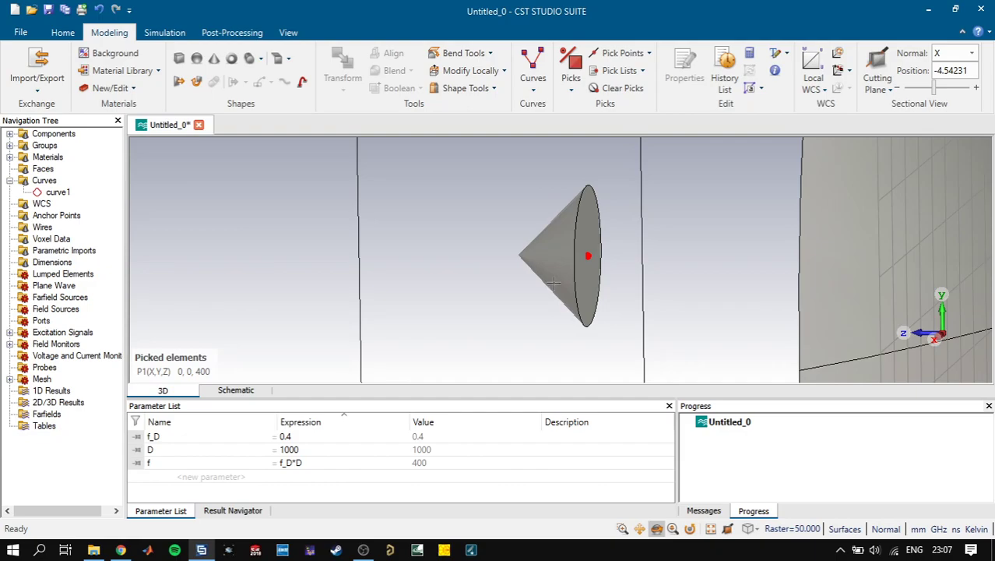
pyautogui.scroll(-5, 553, 283)
pyautogui.moveTo(644, 293); pyautogui.dragTo(663, 244)
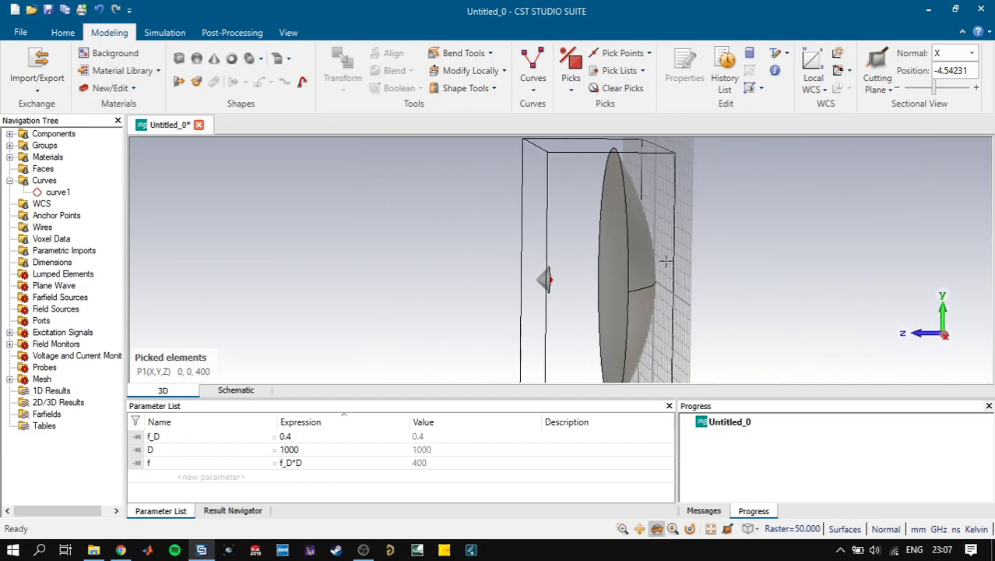
pyautogui.moveTo(638, 294); pyautogui.dragTo(597, 297)
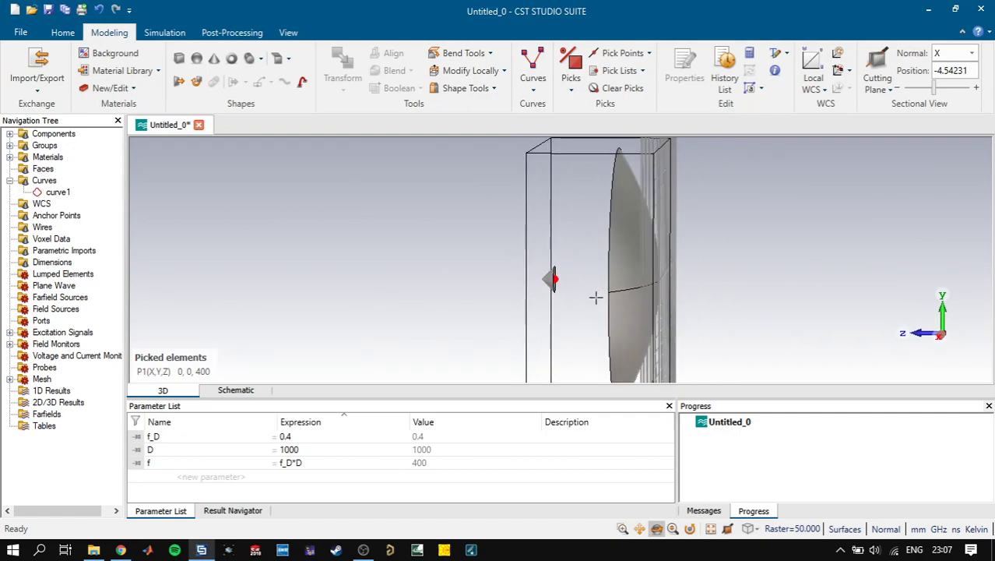
pyautogui.scroll(5, 595, 295)
pyautogui.moveTo(420, 263); pyautogui.dragTo(433, 279, button='middle')
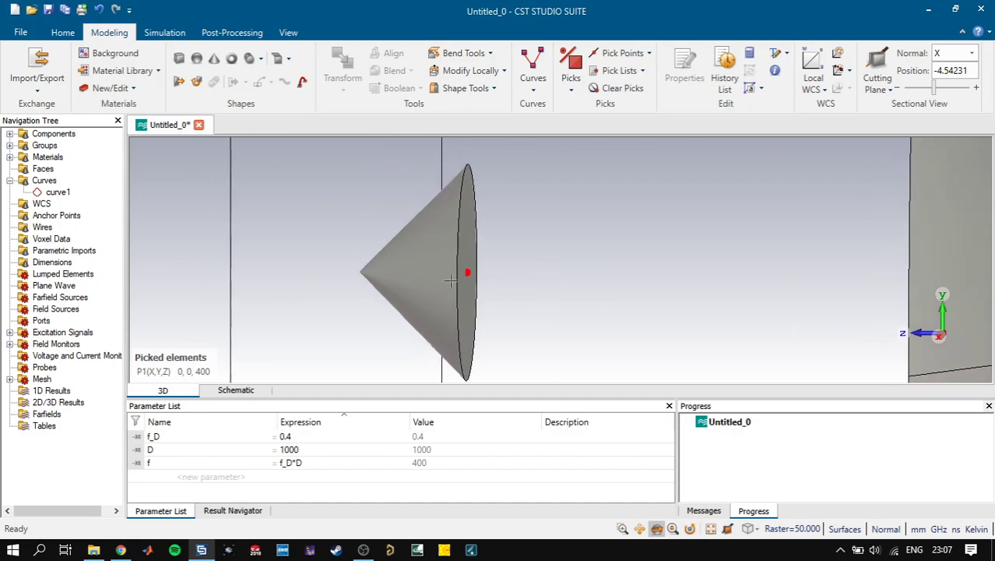
pyautogui.scroll(-3, 463, 283)
pyautogui.moveTo(463, 282); pyautogui.dragTo(425, 271)
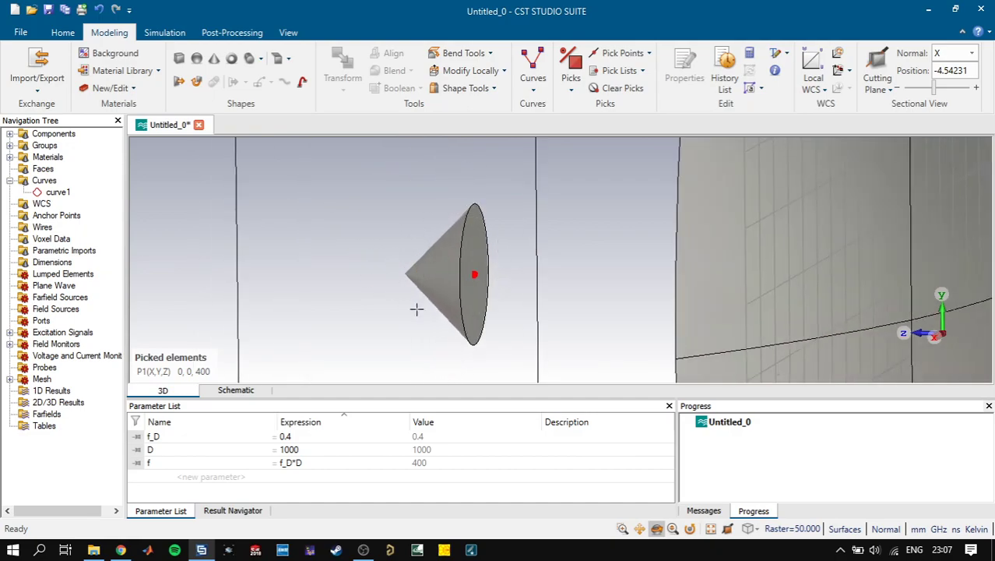
pyautogui.moveTo(441, 224); pyautogui.dragTo(573, 299)
pyautogui.moveTo(808, 185); pyautogui.dragTo(716, 202)
pyautogui.moveTo(574, 296); pyautogui.dragTo(313, 278)
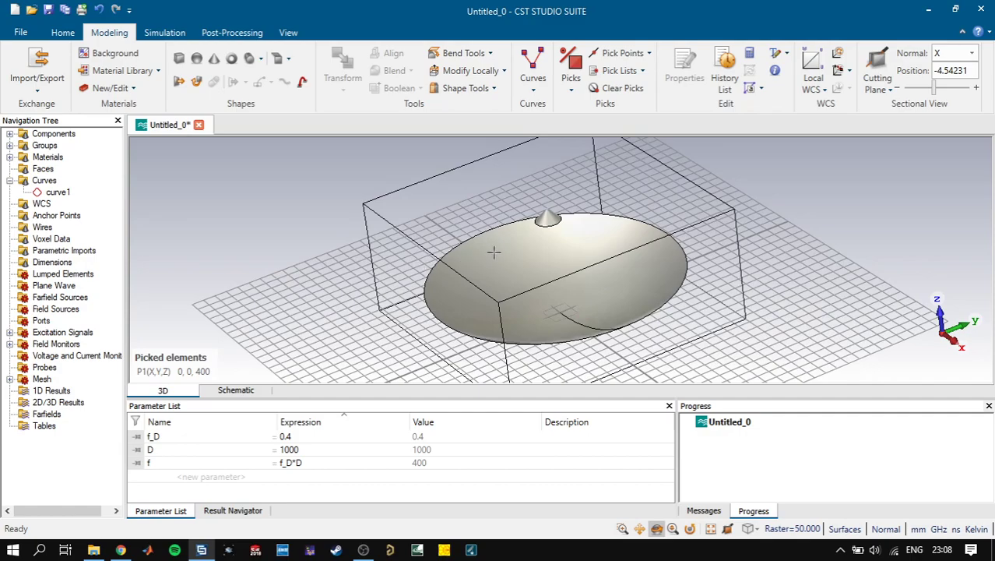
pyautogui.moveTo(610, 272); pyautogui.dragTo(552, 257)
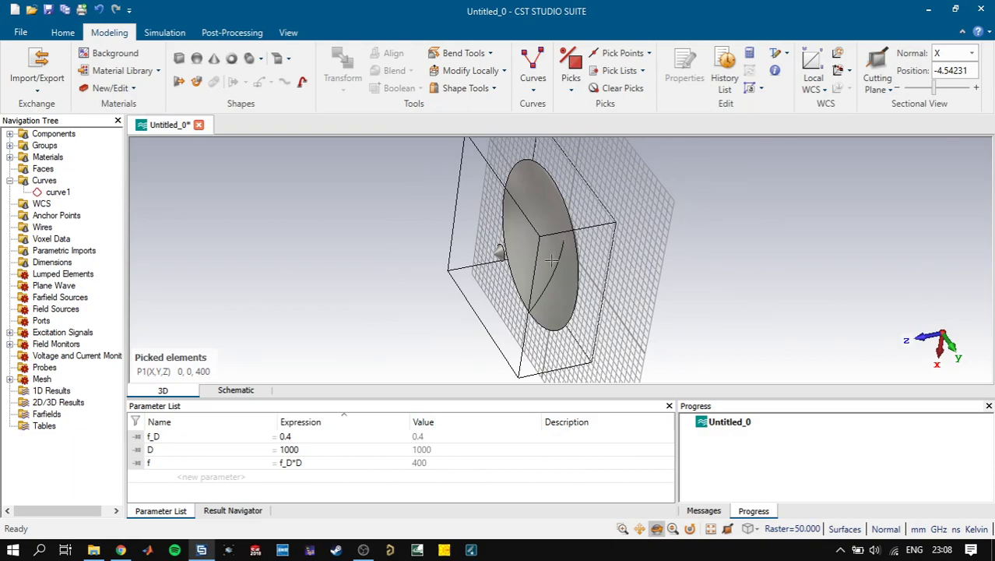
pyautogui.moveTo(550, 260); pyautogui.dragTo(562, 272, button='middle')
pyautogui.moveTo(562, 272); pyautogui.dragTo(494, 266)
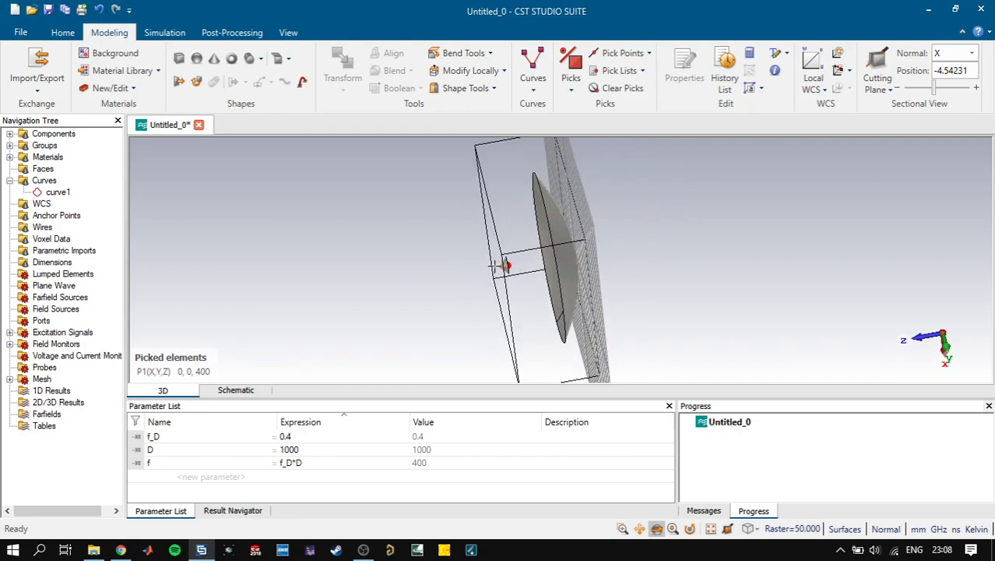